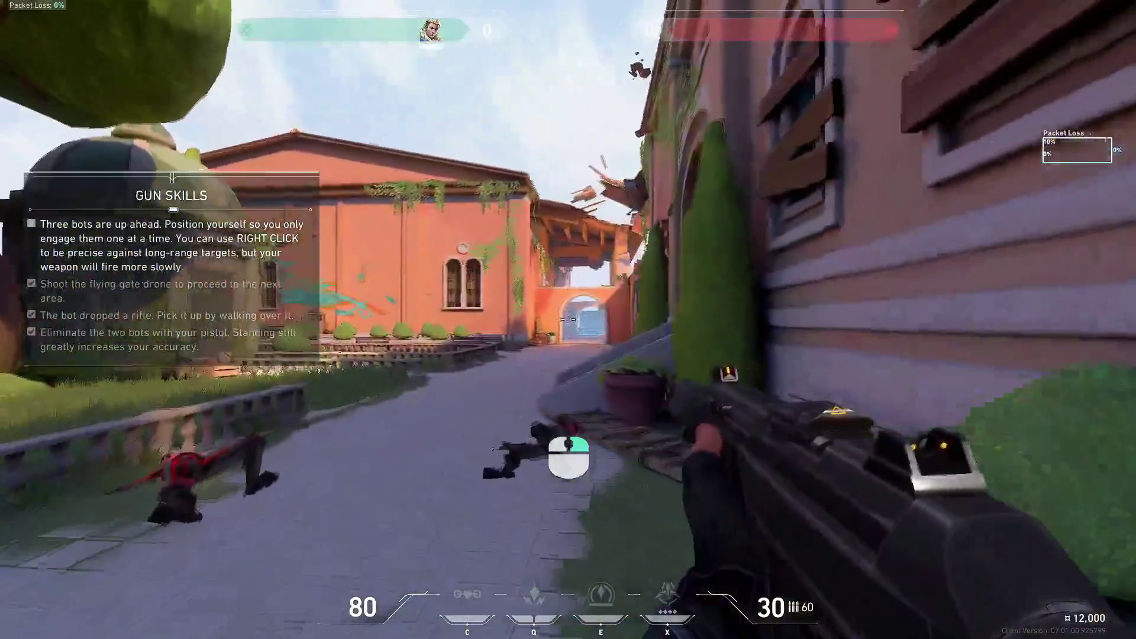
key("w")
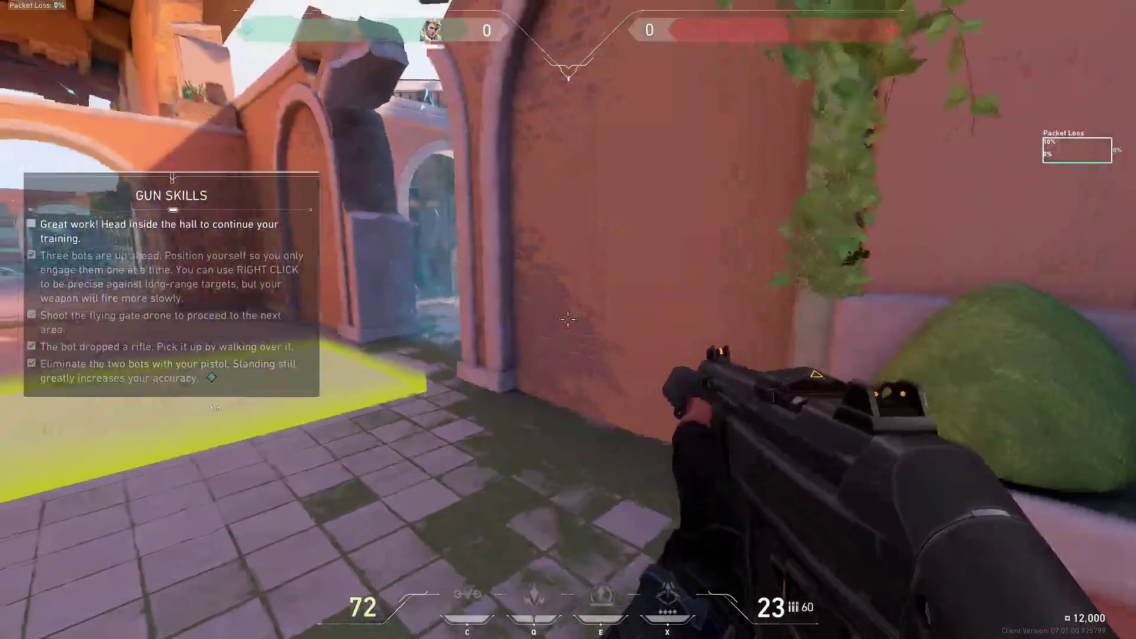
Walk down the Gun Skills training path and bring up the settings menu over the match.
key("Escape")
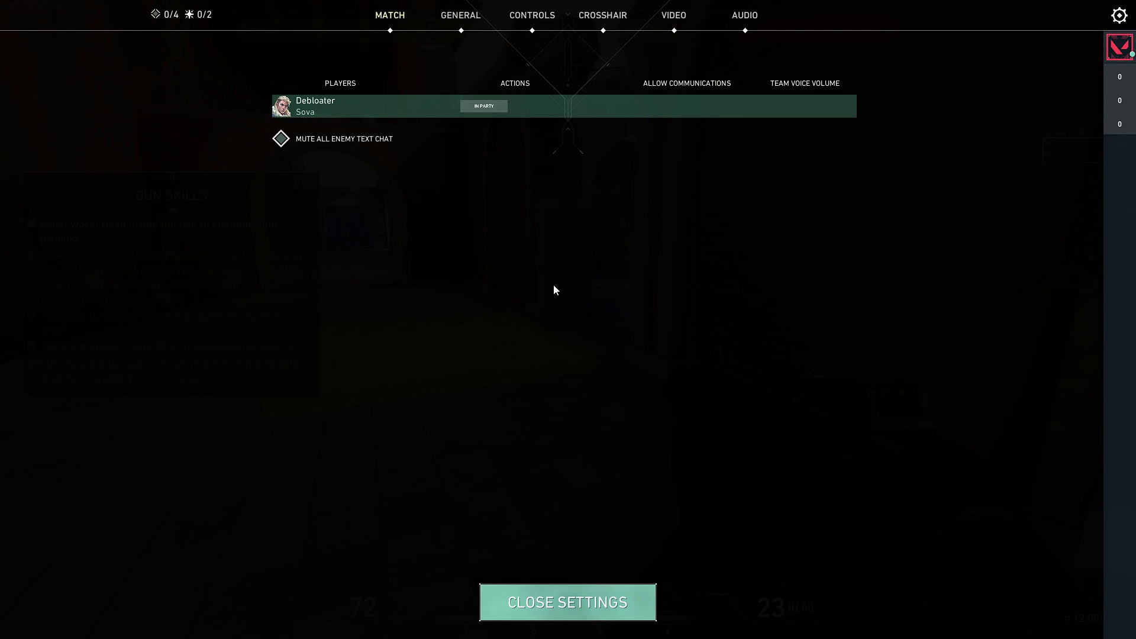
Show VALORANT's VIDEO > STATS overlay options and scroll down to the Network section.
left_click(679, 20)
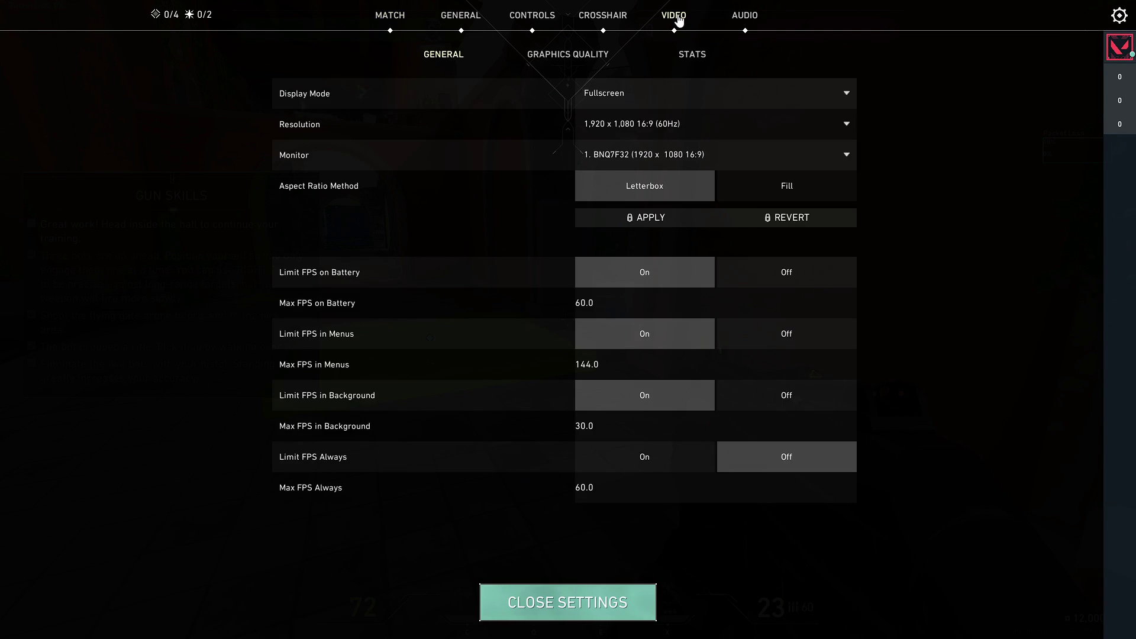
left_click(698, 62)
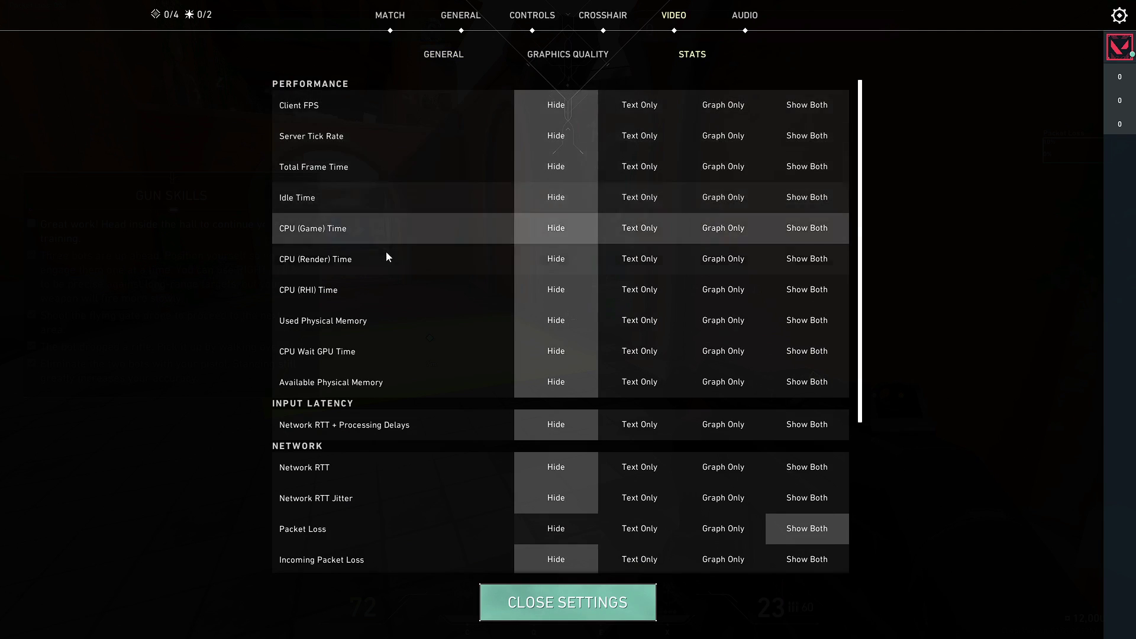
scroll(387, 264, "down", 5)
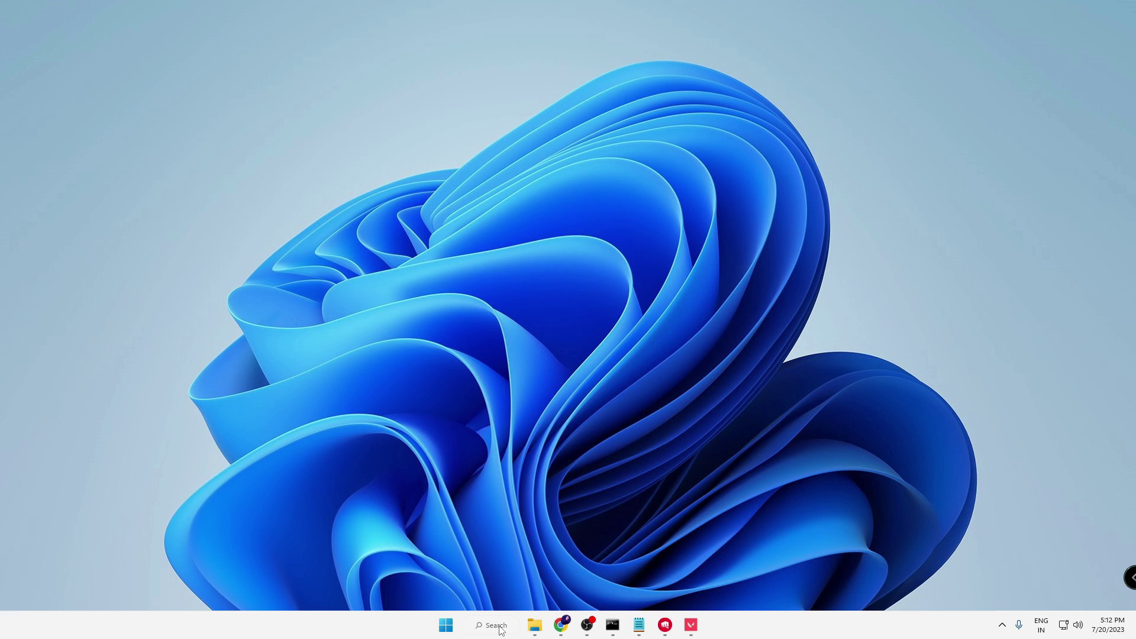
Search for 'cmd' and run Command Prompt as administrator.
left_click(496, 626)
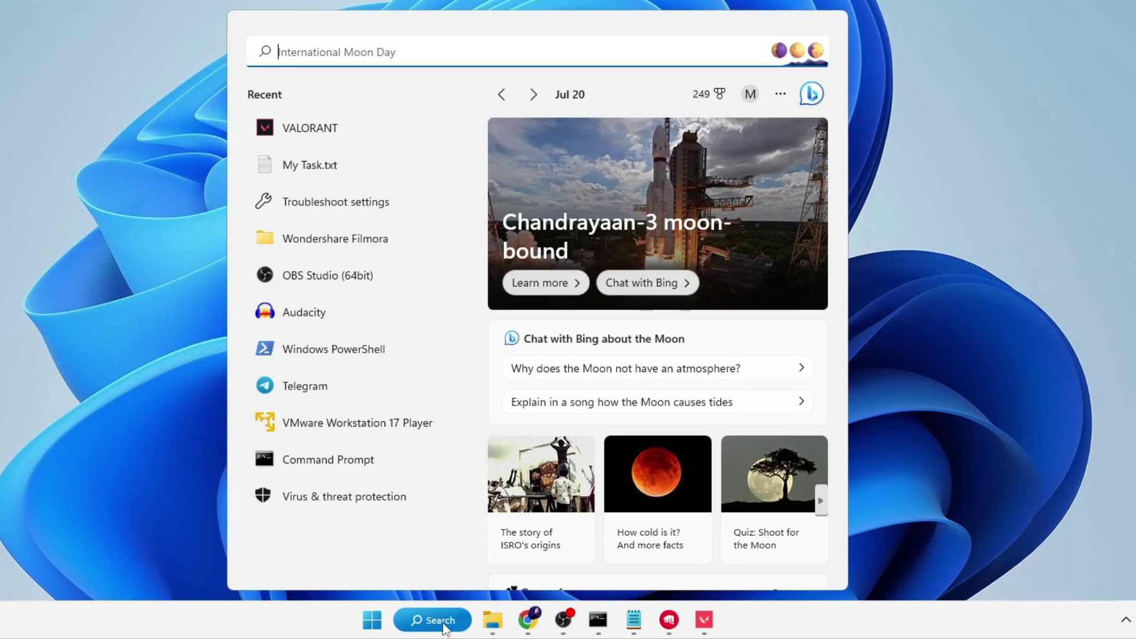
type("cmd")
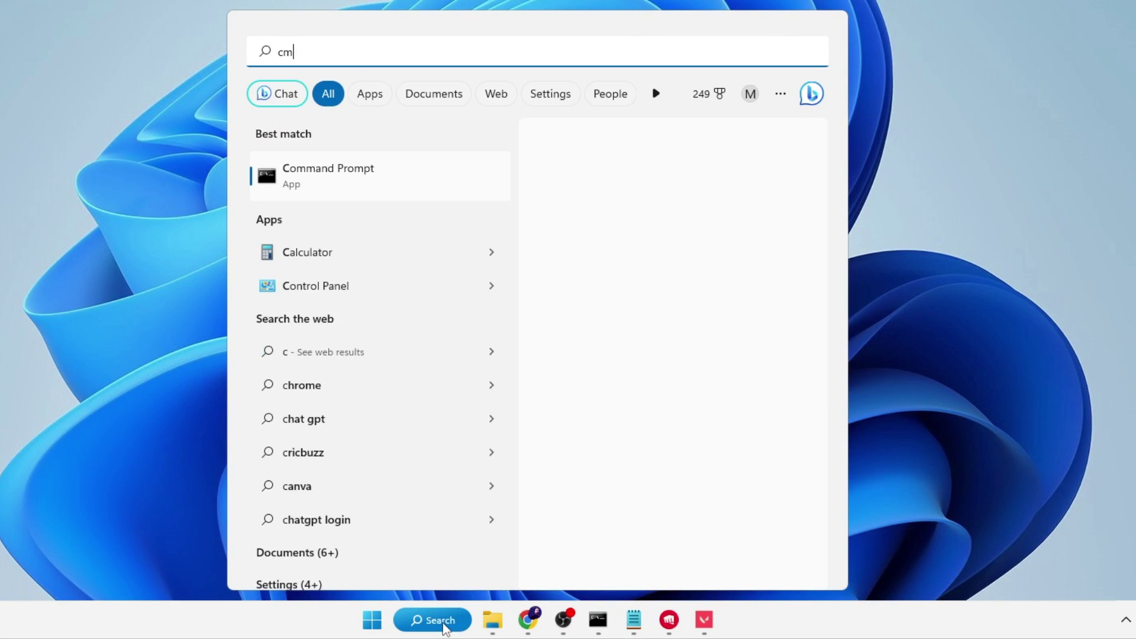
right_click(334, 163)
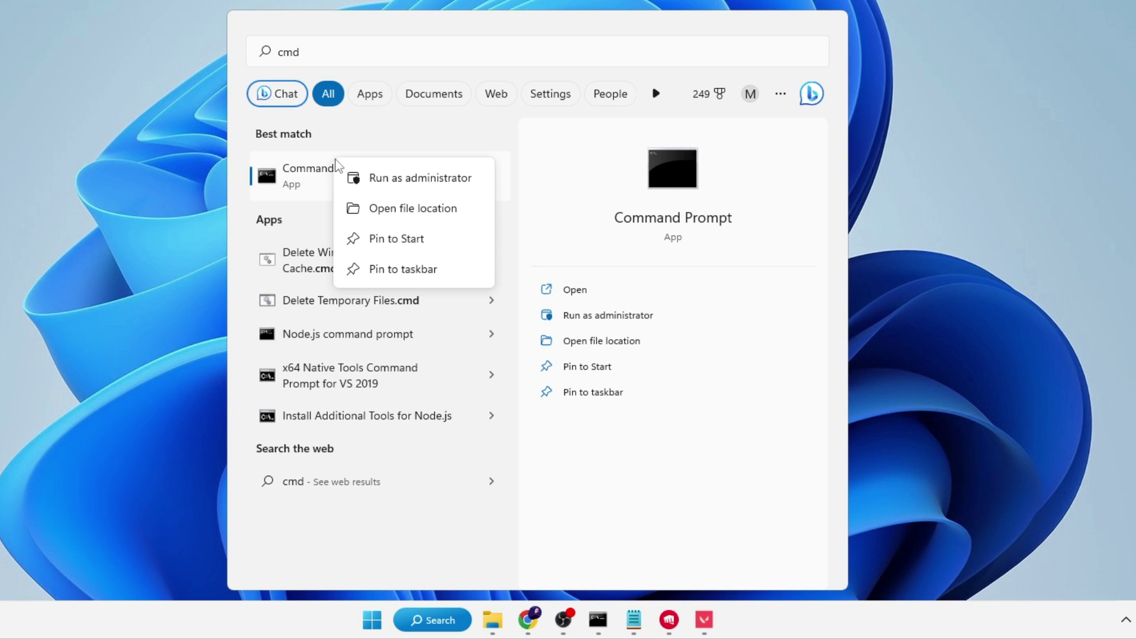
left_click(430, 180)
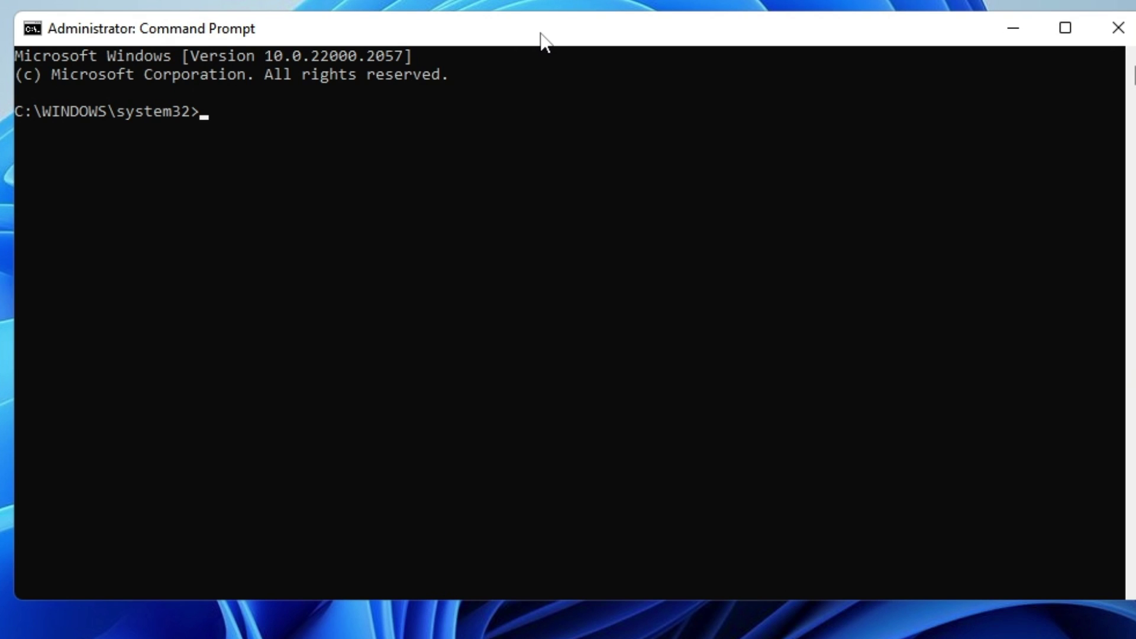
Run ipconfig /flushdns and ipconfig /registerdns, fixing the mistyped flush command.
type("i")
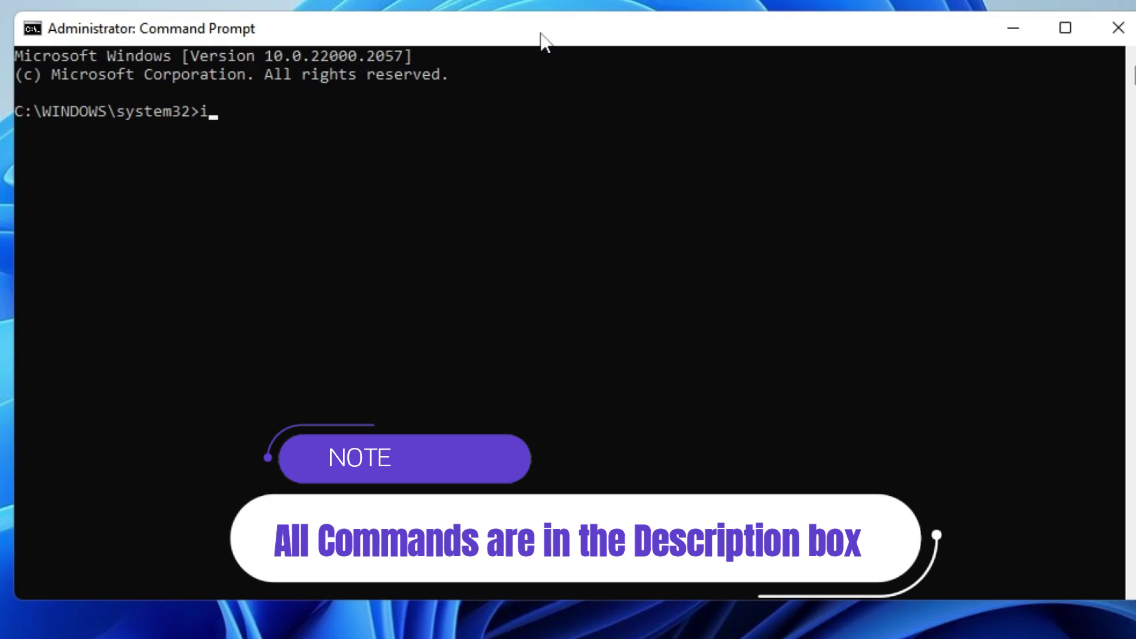
type("pconfig ")
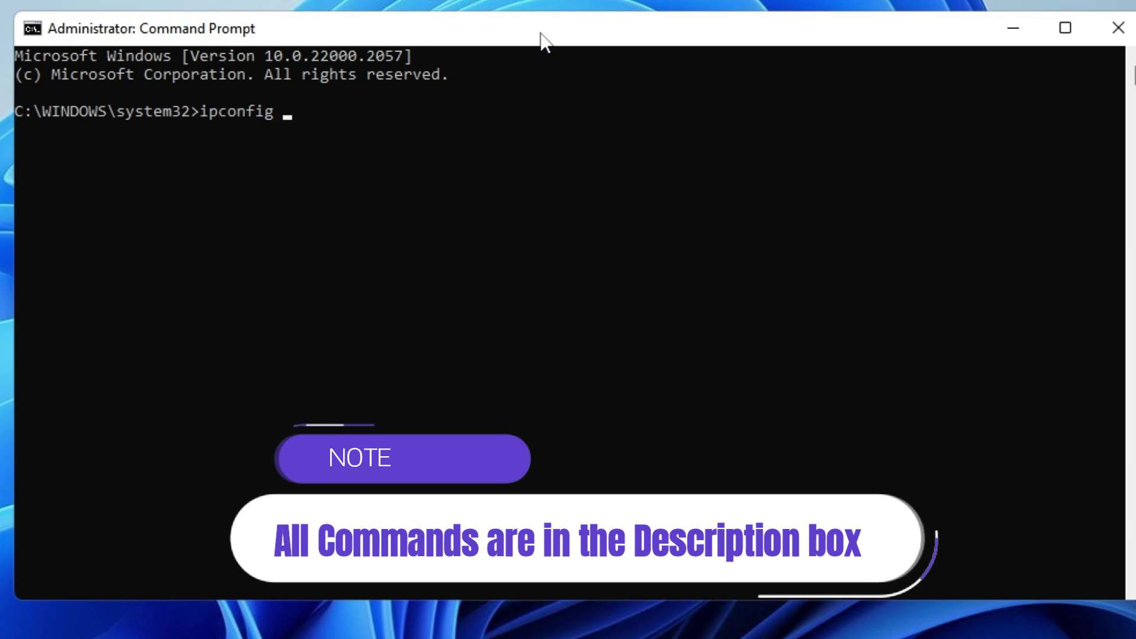
type("/flsuh")
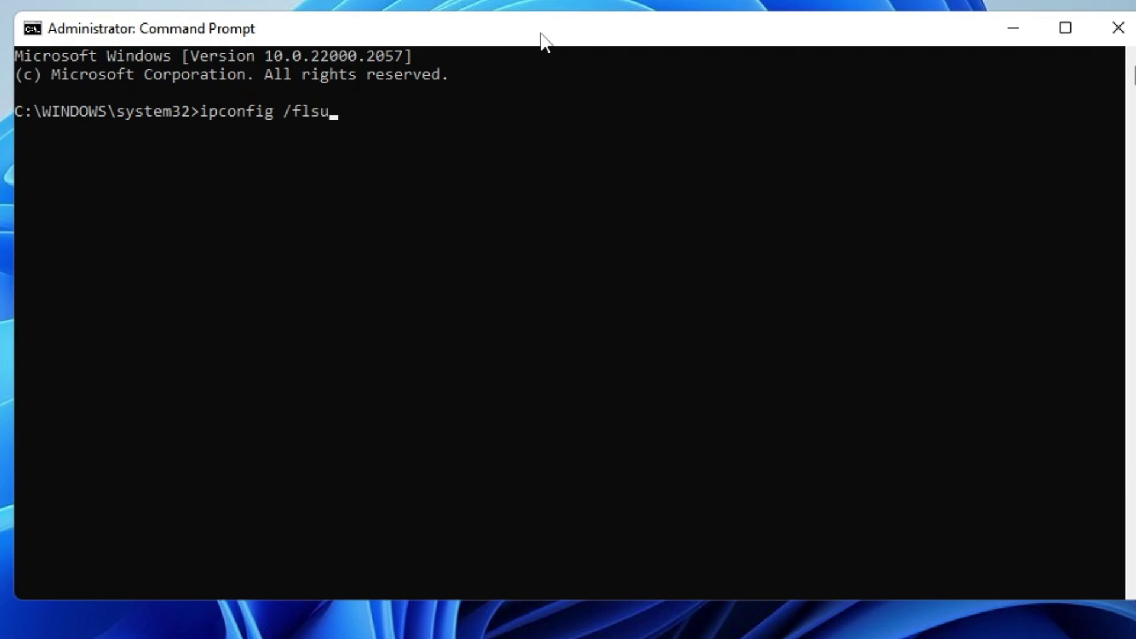
key("BackSpace")
key("BackSpace")
key("BackSpace")
type("ushd")
key("Return")
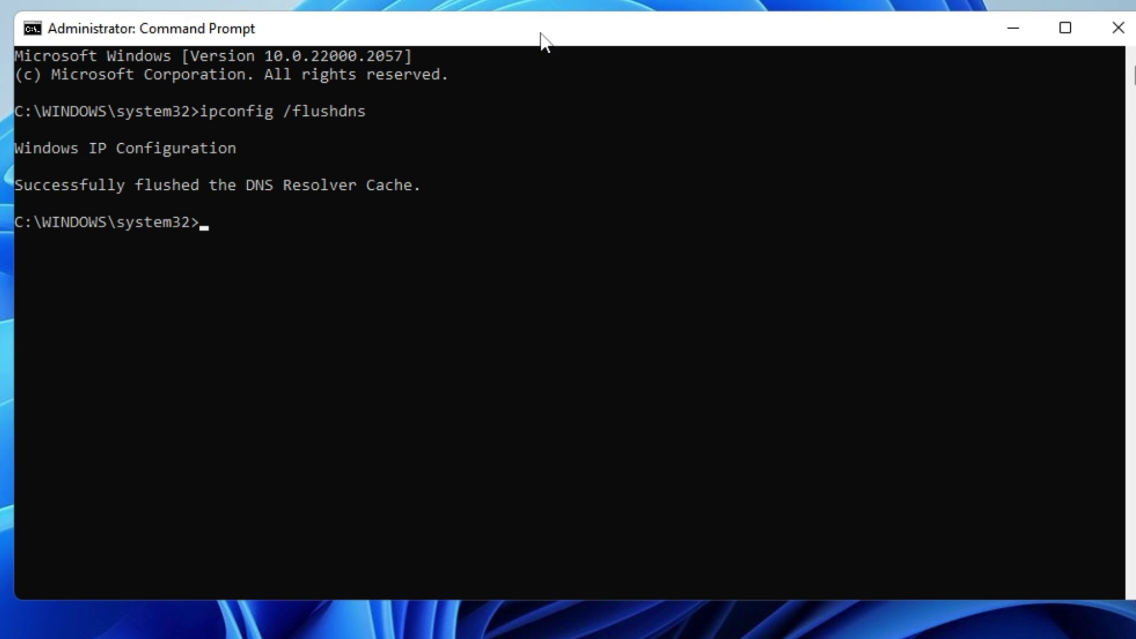
type("ipconfig")
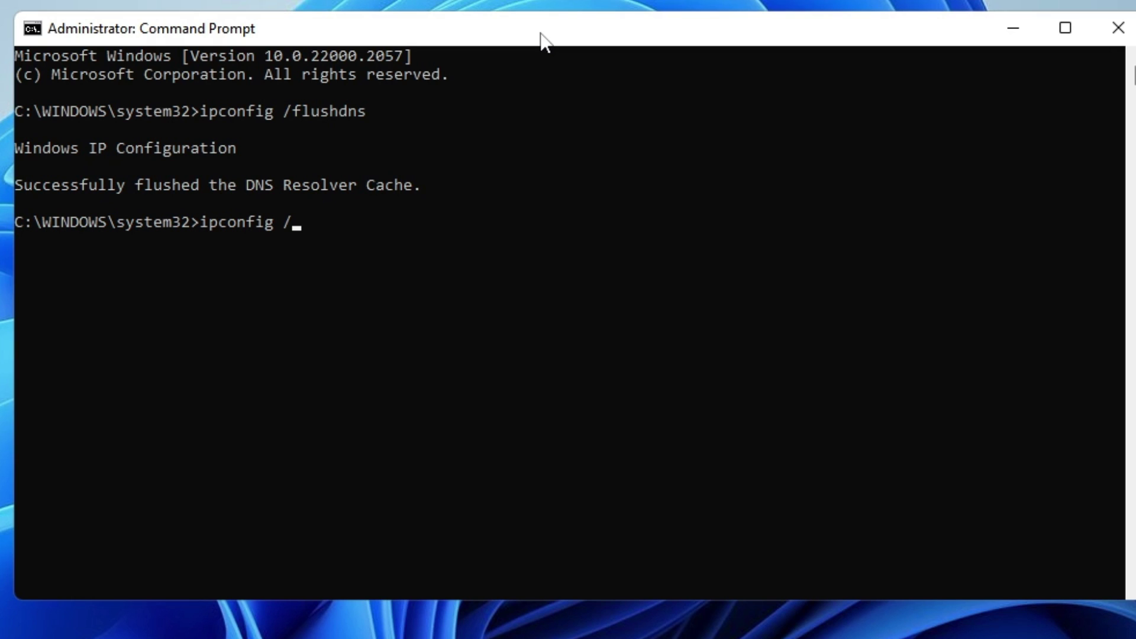
type(" /registerdns")
key("Return")
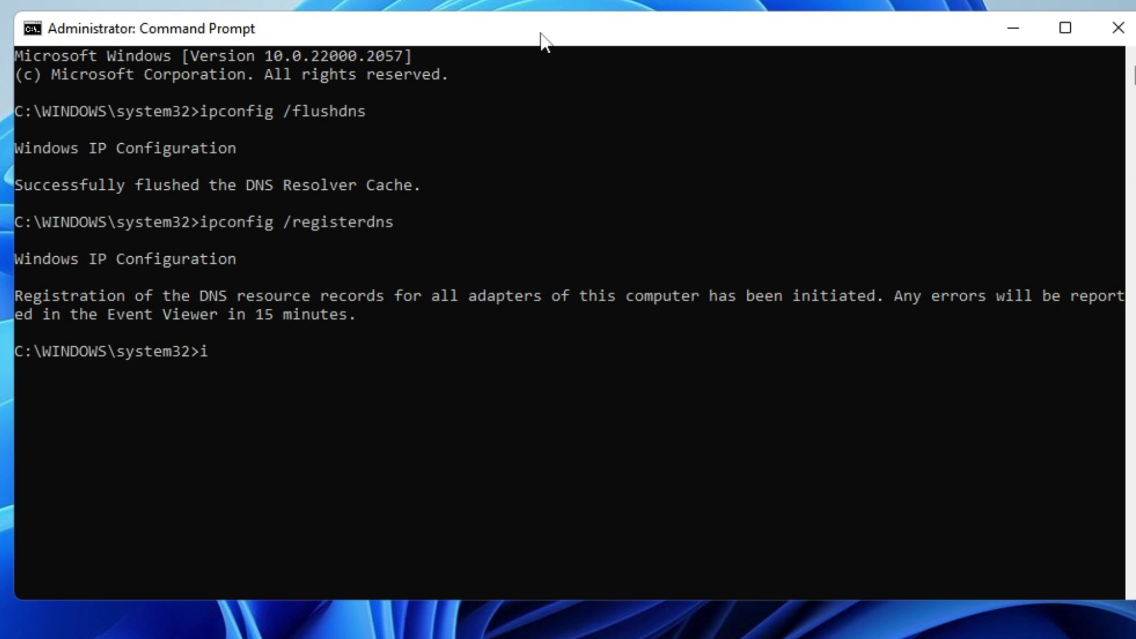
Run ipconfig /release and netsh winsock reset, skipping /renew, then enter netcfg -d.
type("ipconfig /release")
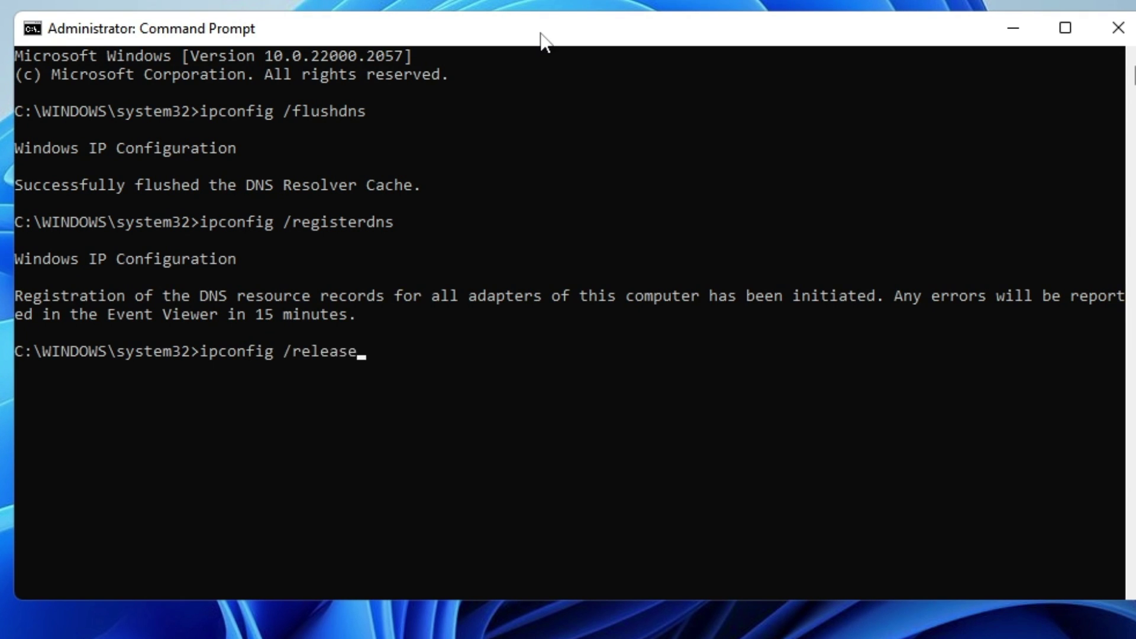
key("Return")
type("ip")
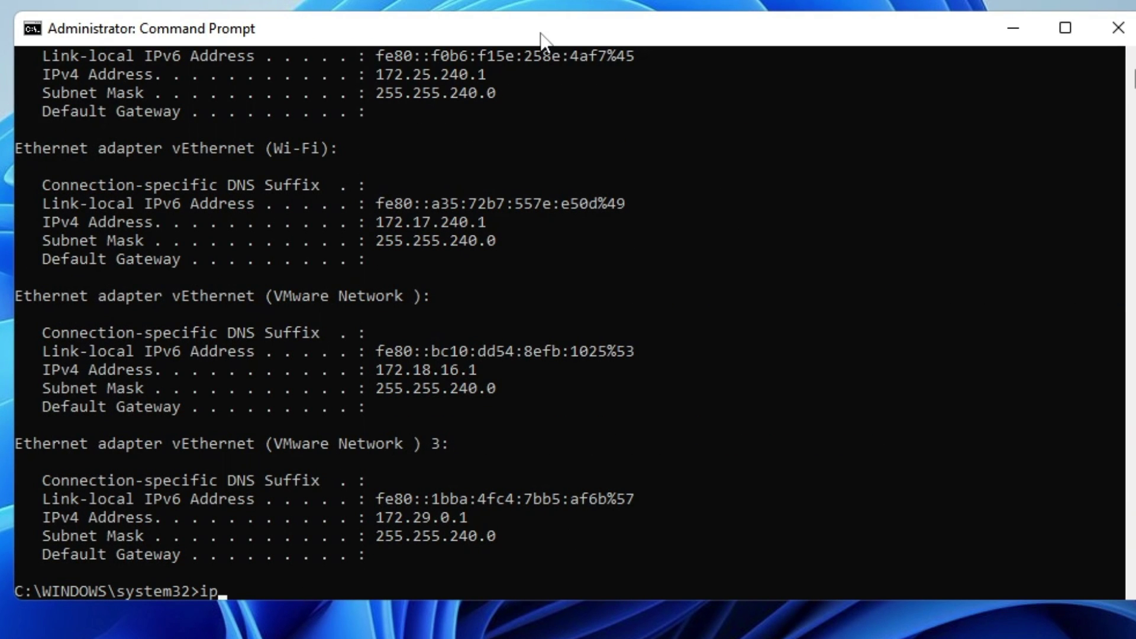
type("config /renew")
key("Escape")
type("netsh wins")
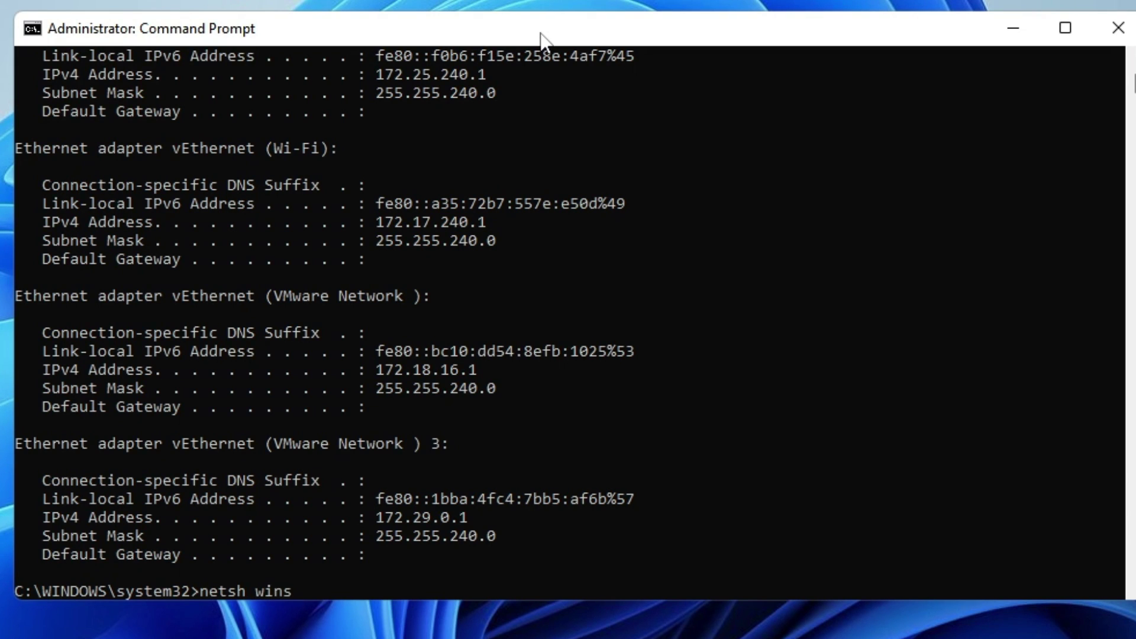
type("ock reset")
key("Return")
type("netcfg -d")
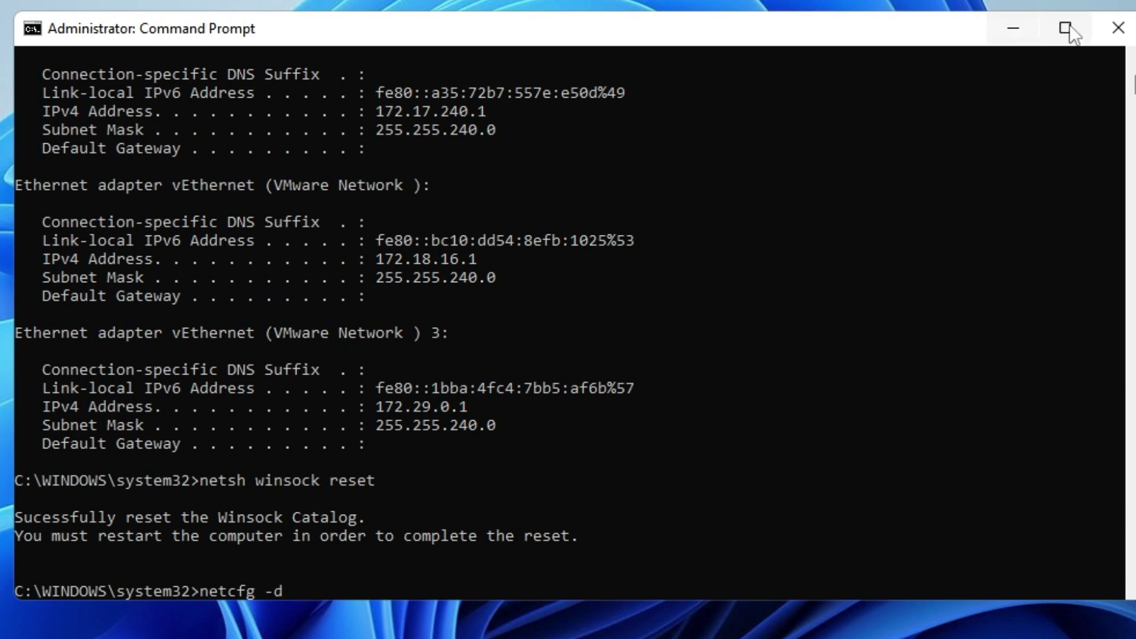
Close Command Prompt, open Task Manager and sort processes by network usage, highest first.
left_click(1117, 32)
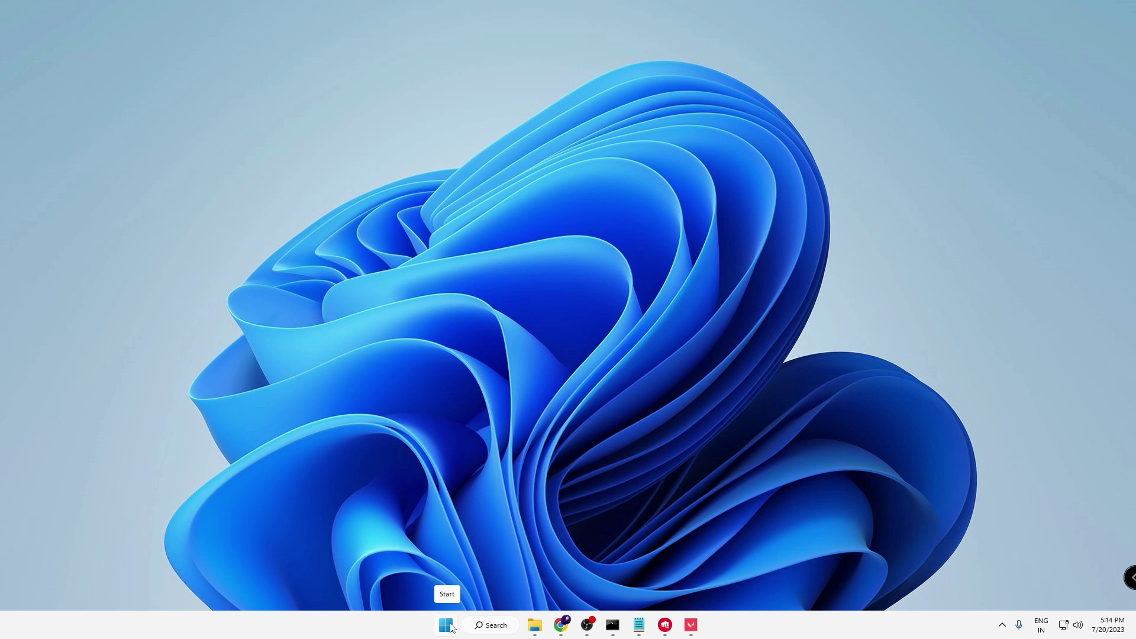
right_click(449, 627)
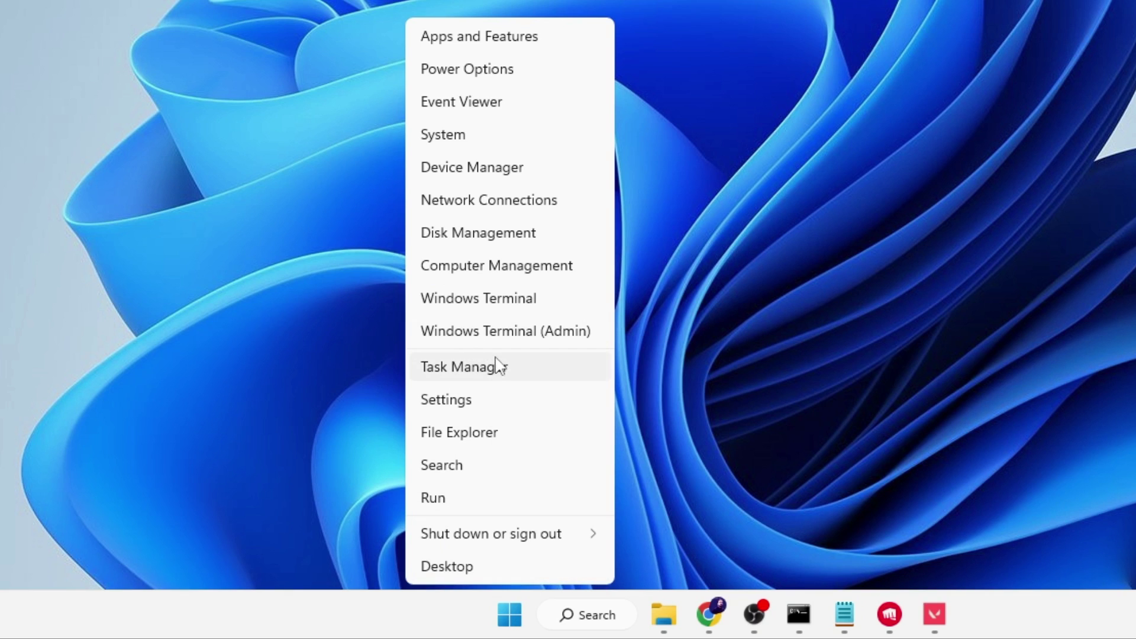
left_click(495, 368)
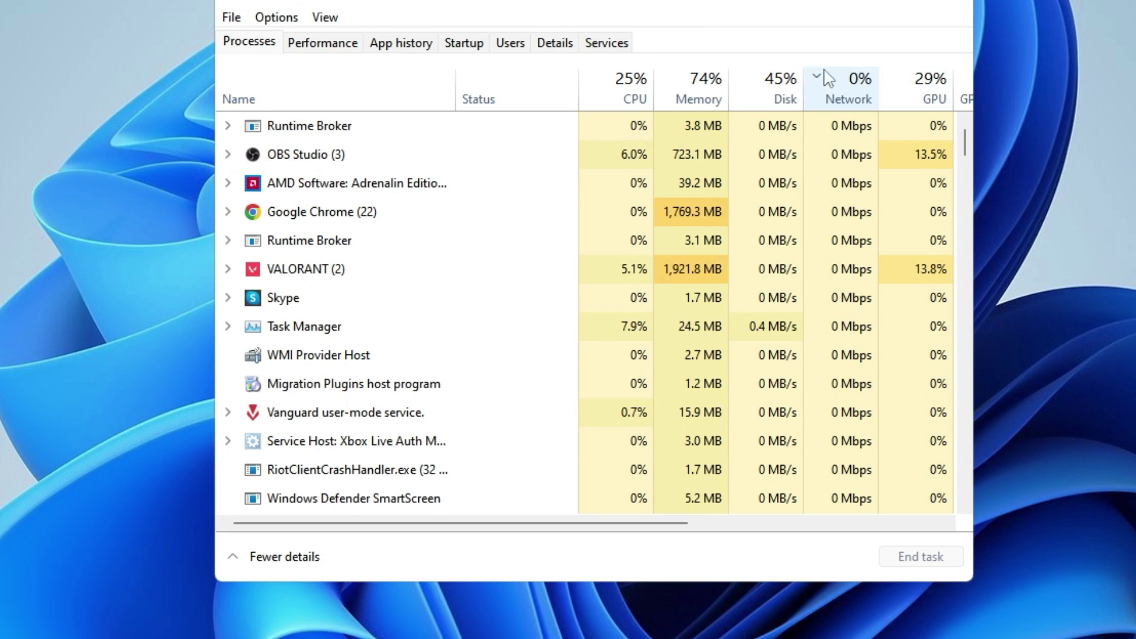
left_click(864, 99)
left_click(859, 99)
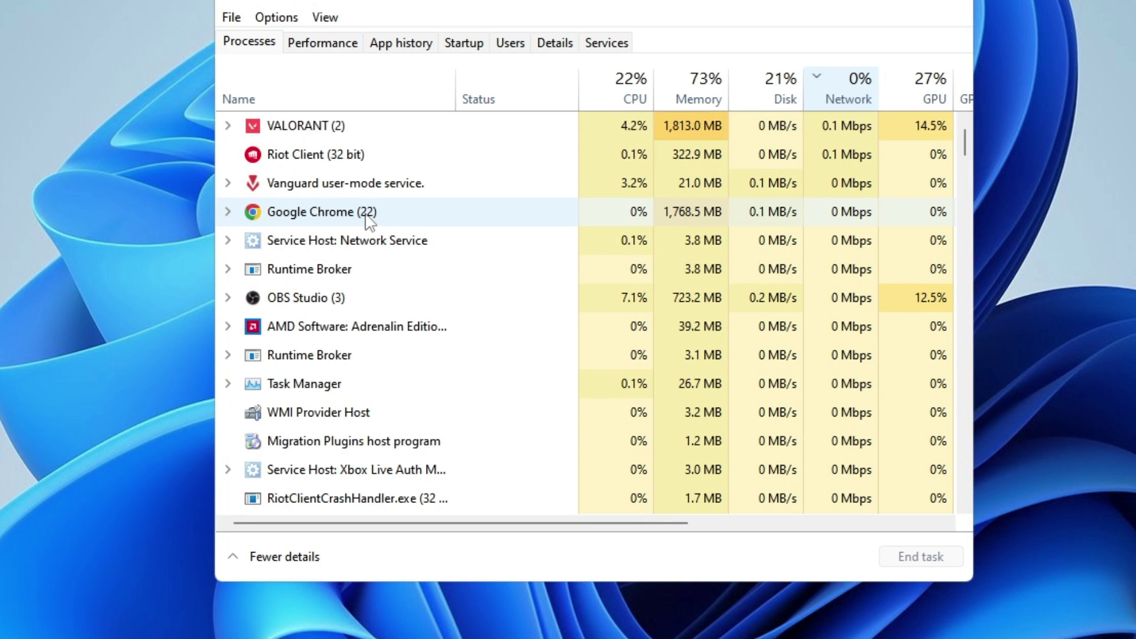
Check Google Chrome's process actions without ending it, then sort processes by name.
right_click(367, 215)
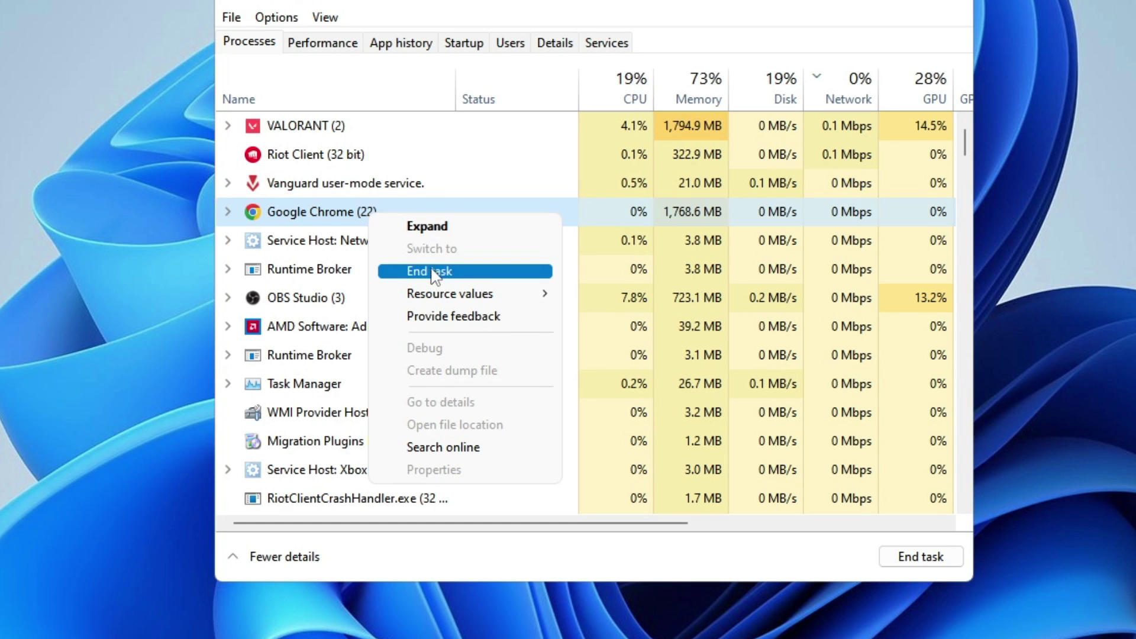
left_click(421, 100)
left_click(420, 98)
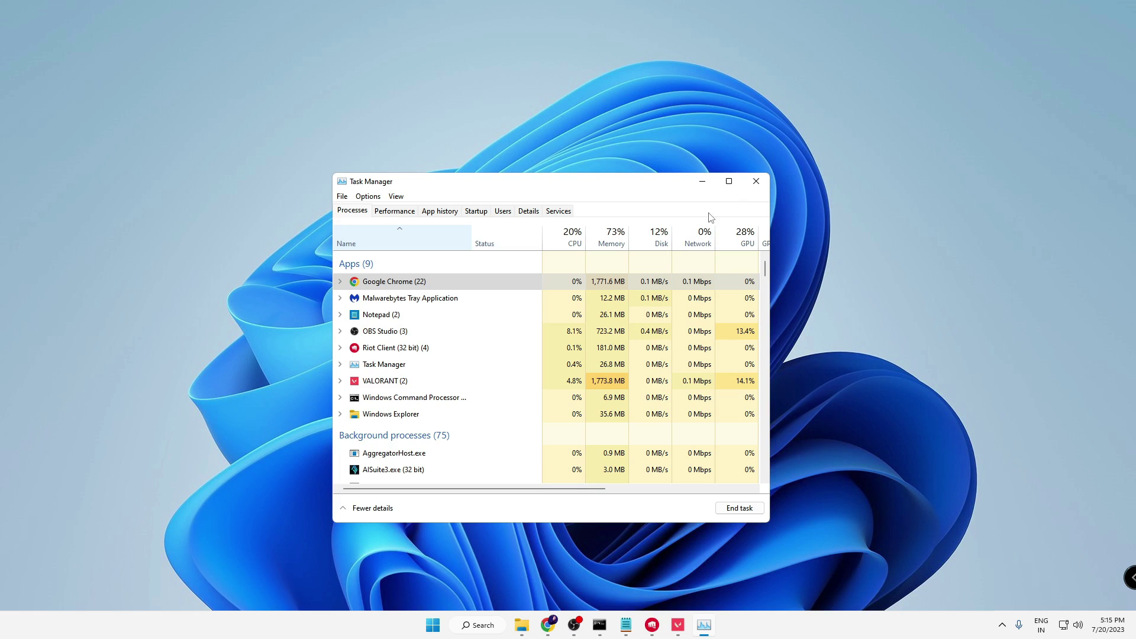
Close Task Manager and open Network Connections by searching ncpa.cpl.
left_click(756, 183)
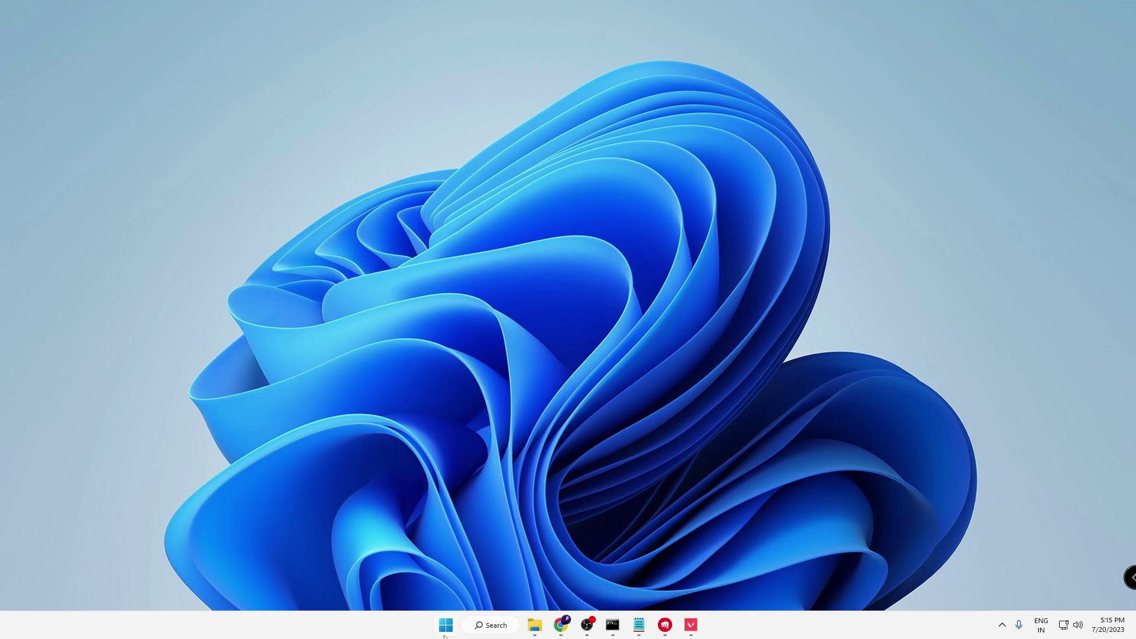
left_click(505, 628)
type("n")
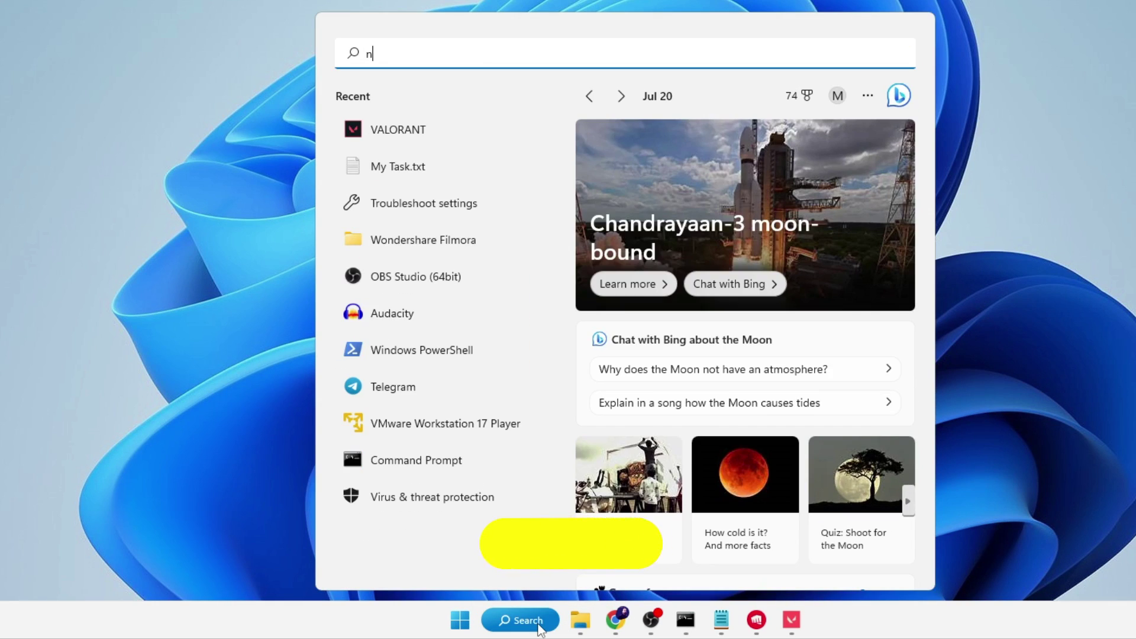
type("cpa.cpl")
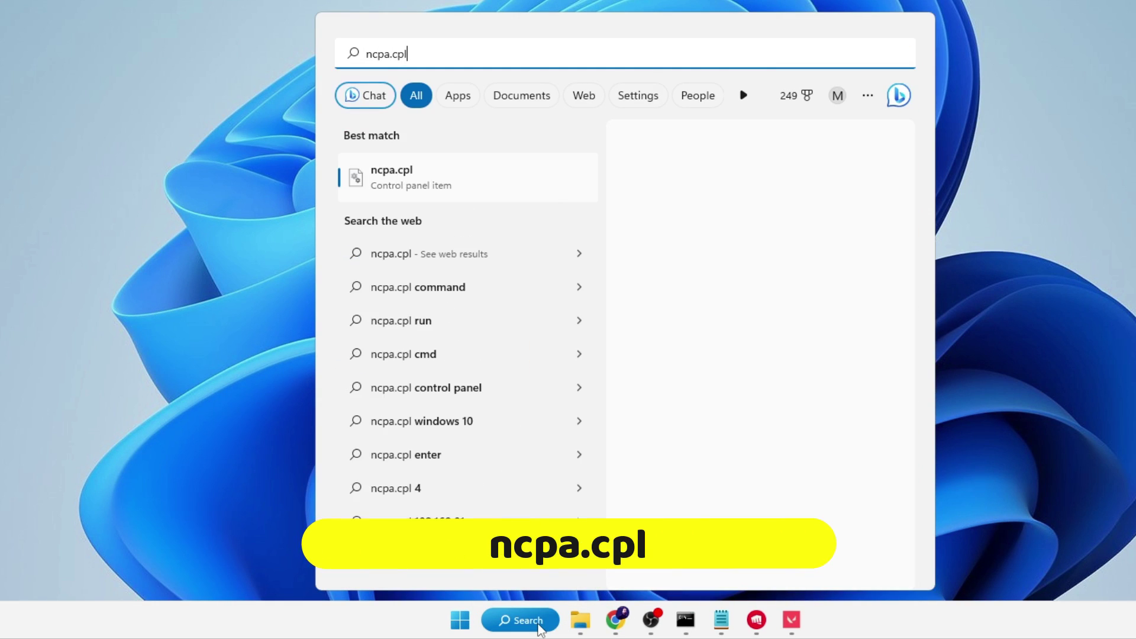
key("Return")
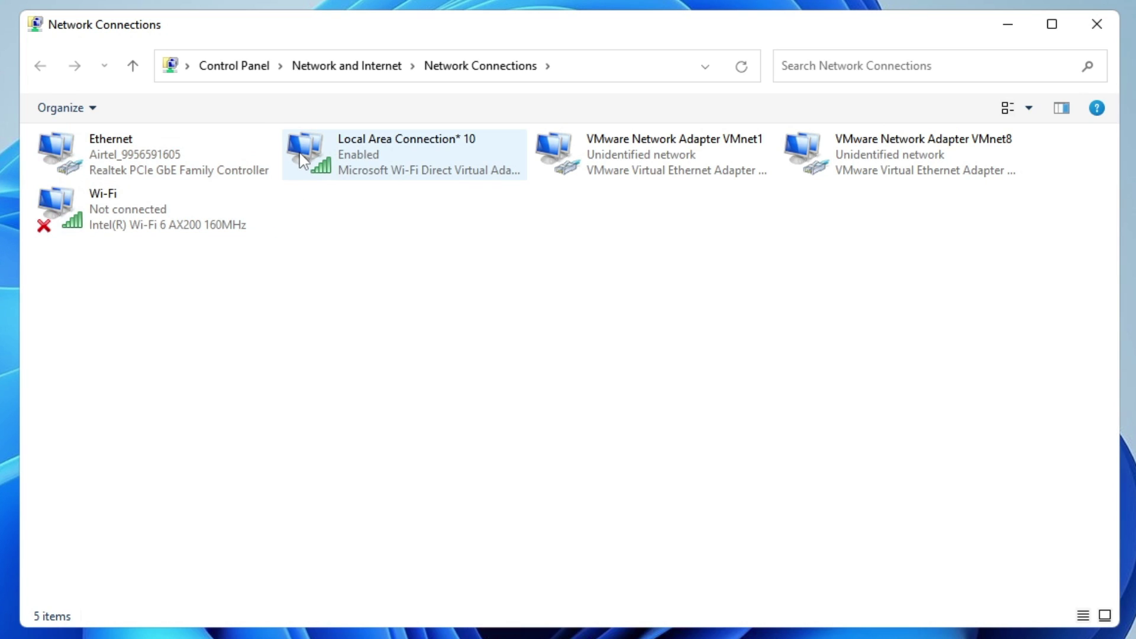
Select the Ethernet connection, after briefly selecting Wi-Fi, and show its right-click actions.
left_click(157, 150)
left_click(176, 223)
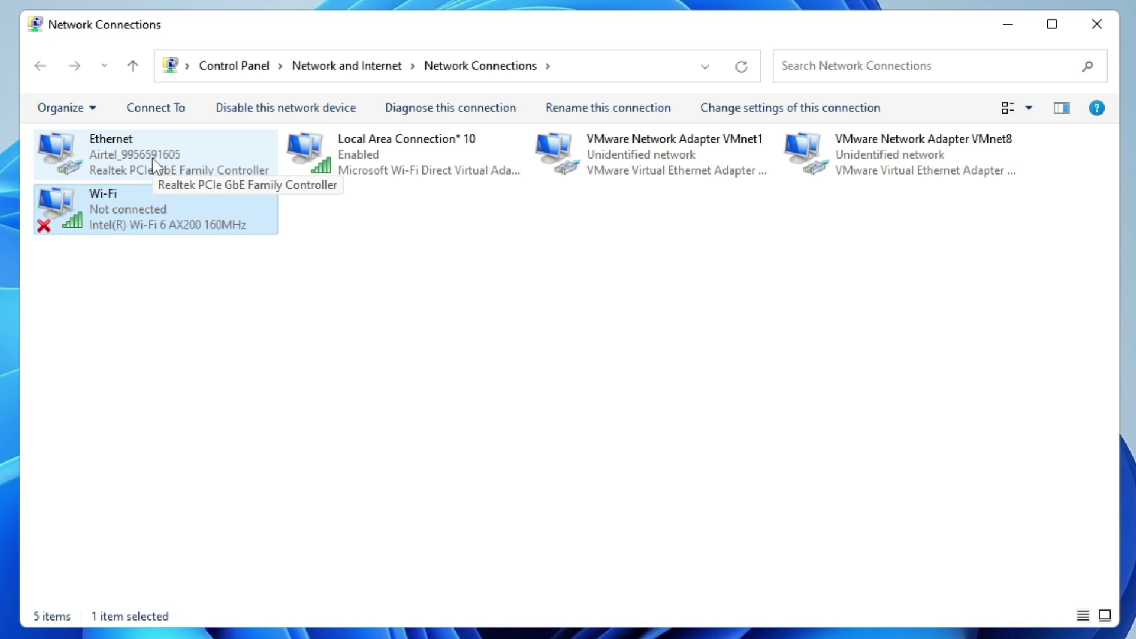
left_click(153, 161)
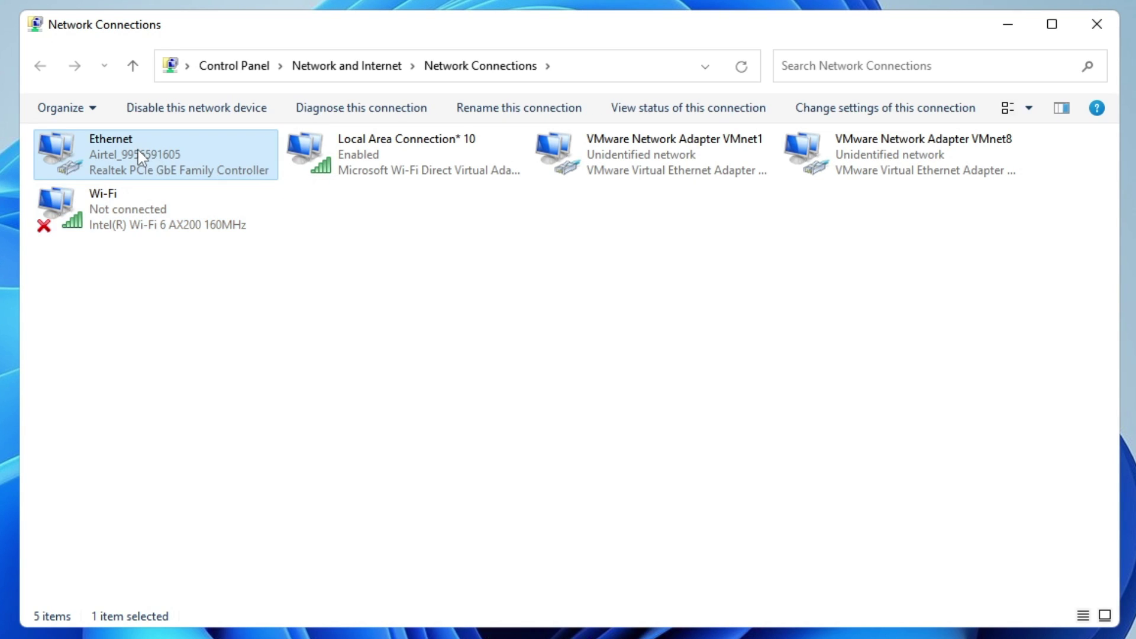
right_click(157, 150)
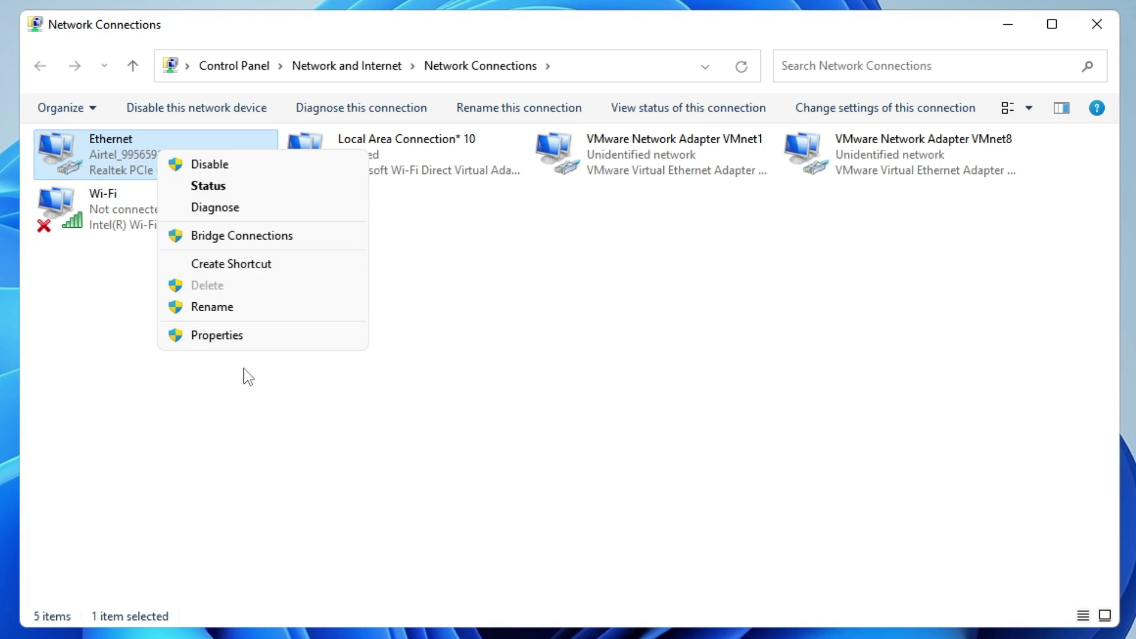
Uncheck 'Allow the computer to turn off this device to save power' for the Realtek adapter.
left_click(241, 342)
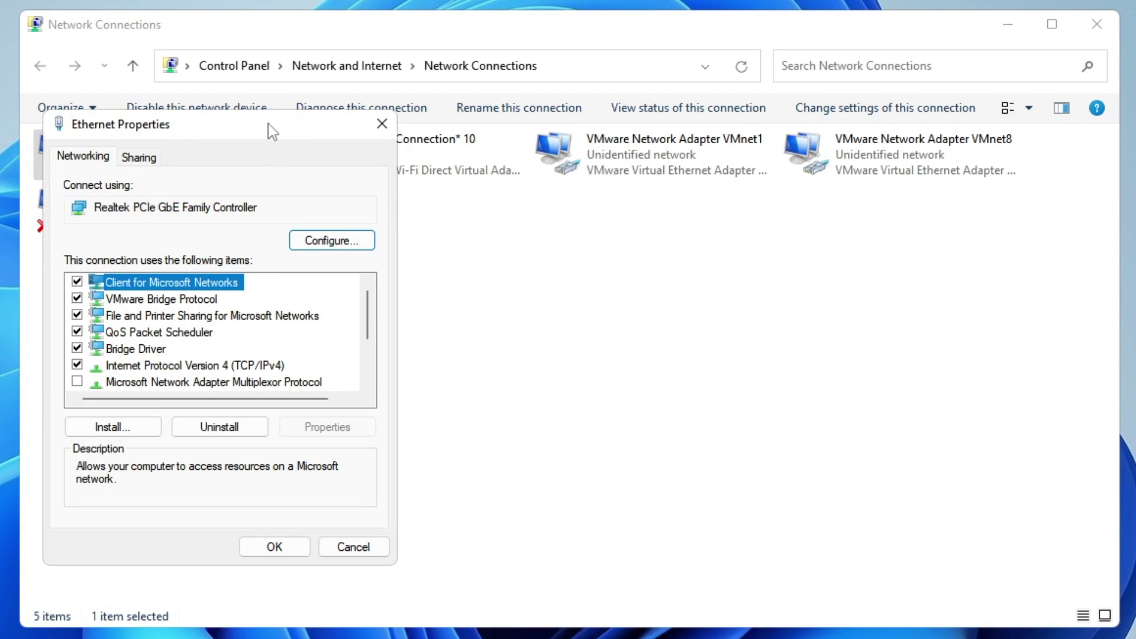
left_click_drag(268, 124, 507, 64)
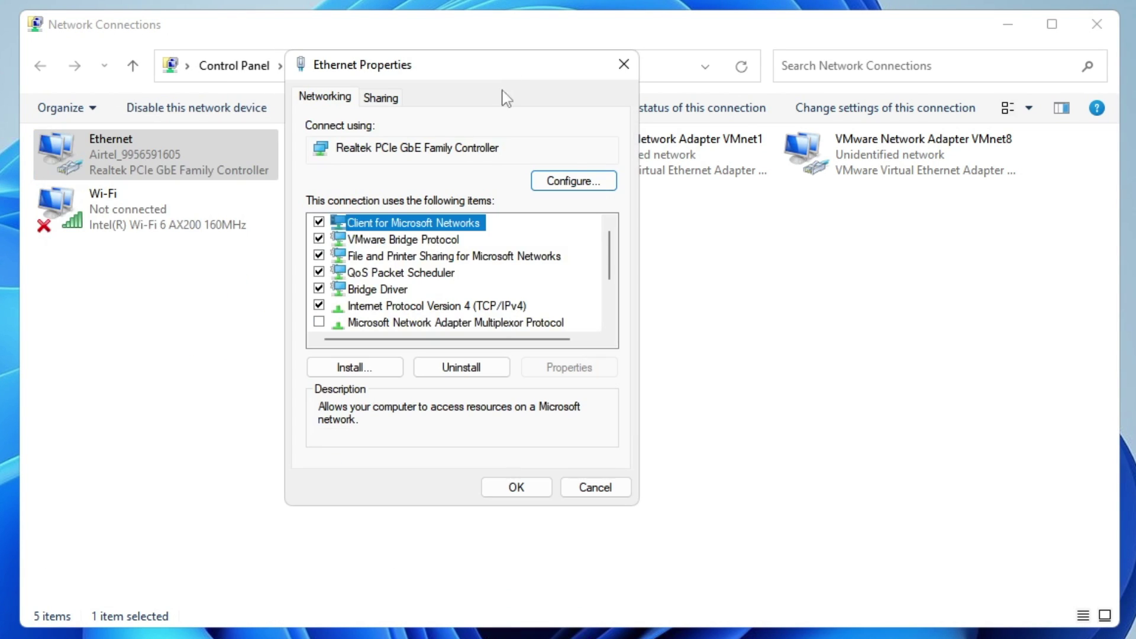
left_click(573, 181)
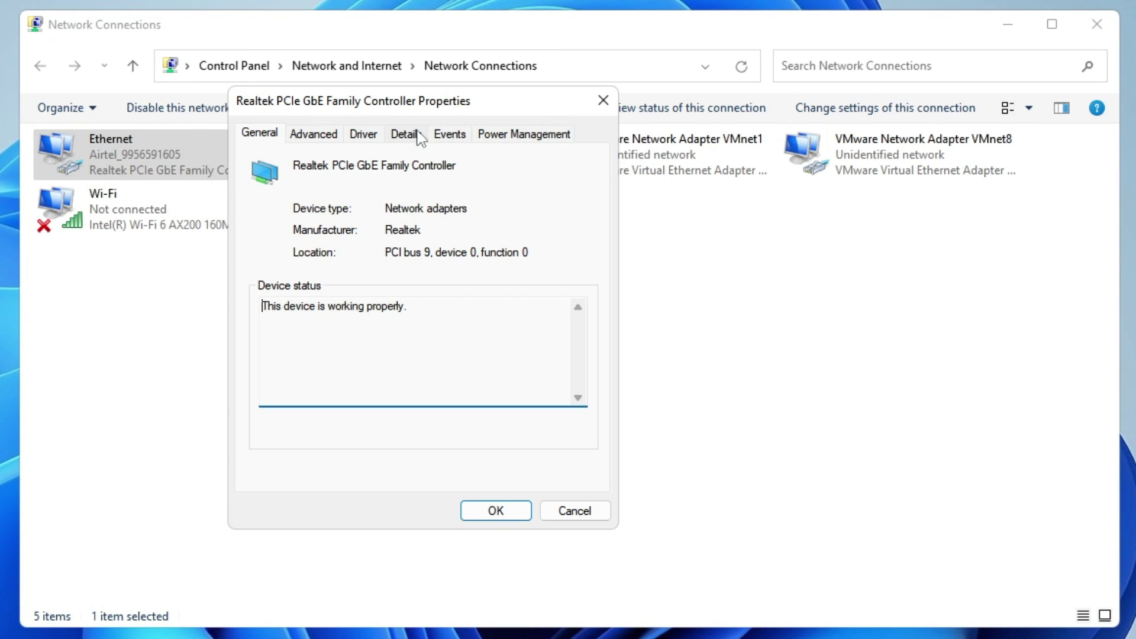
left_click(523, 145)
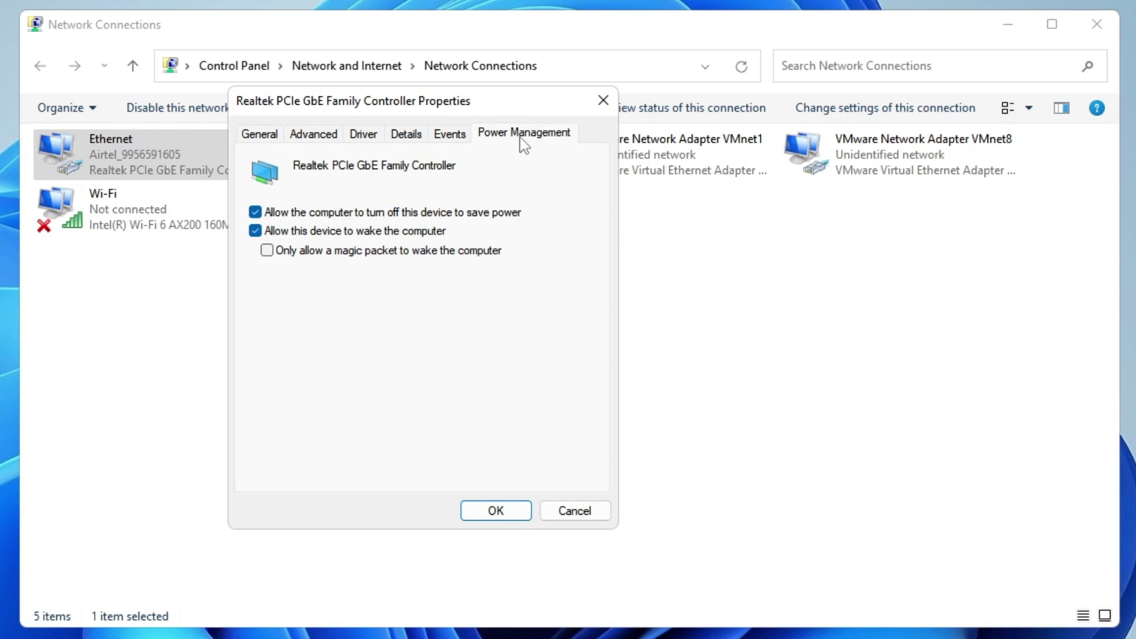
left_click(294, 217)
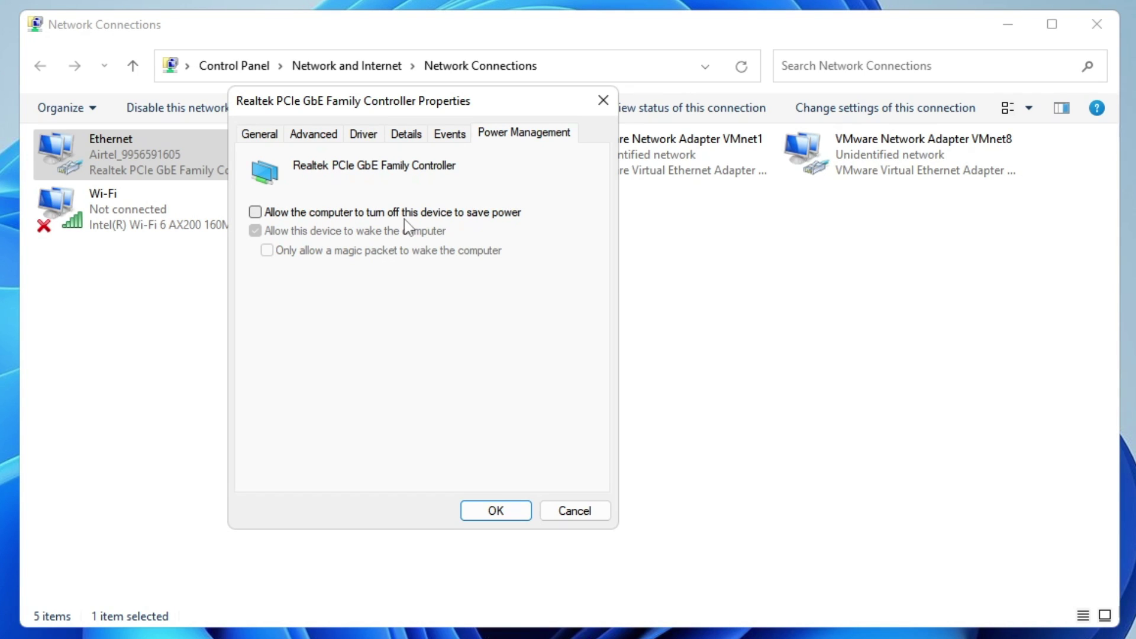
Set Energy-Efficient Ethernet, Green Ethernet and Power Saving Mode to Disabled.
left_click(315, 137)
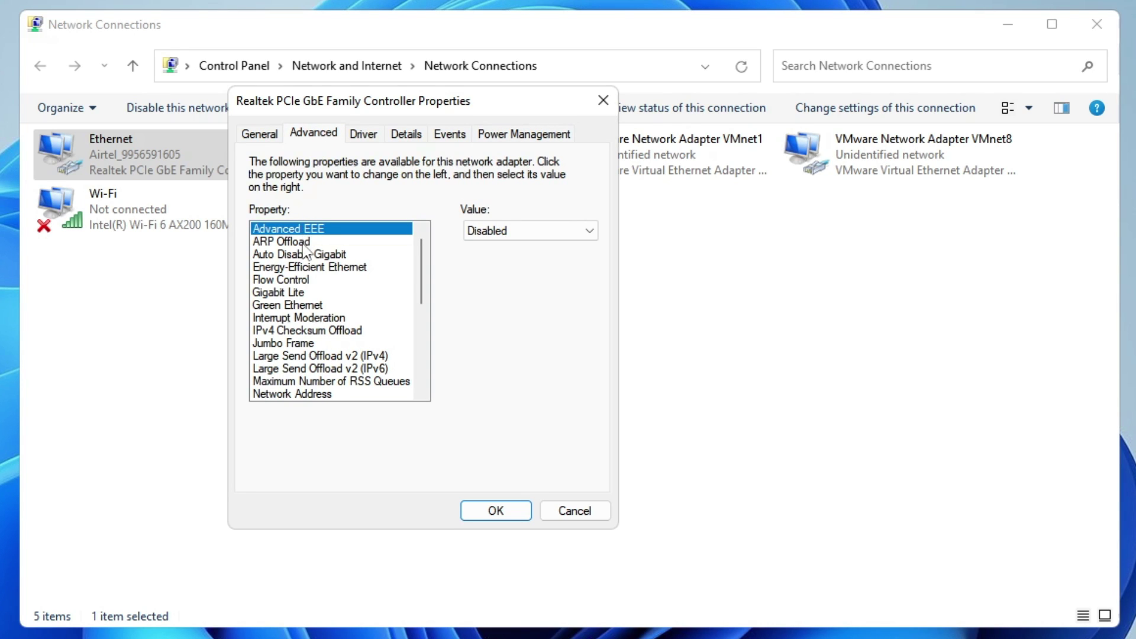
left_click(298, 267)
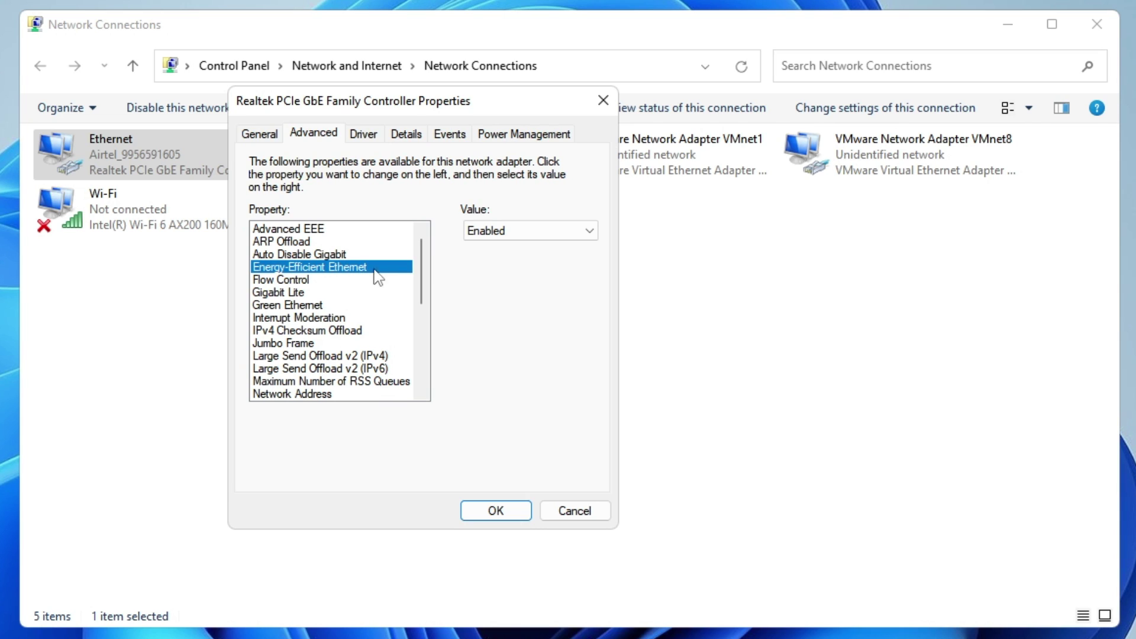
left_click(489, 233)
left_click(489, 248)
left_click(314, 305)
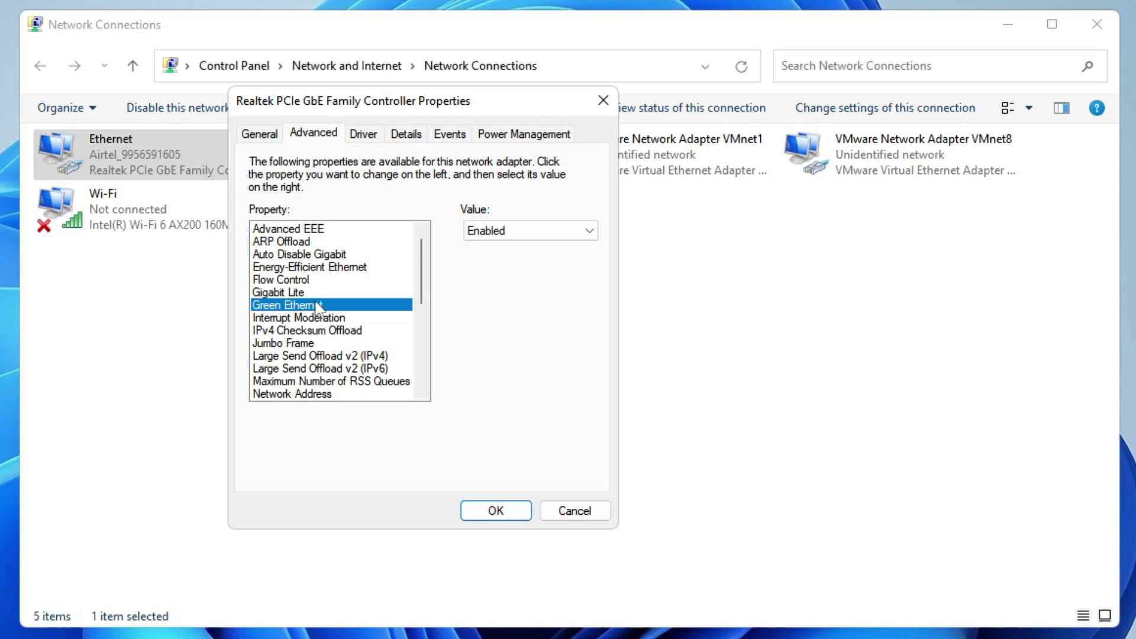
left_click(504, 234)
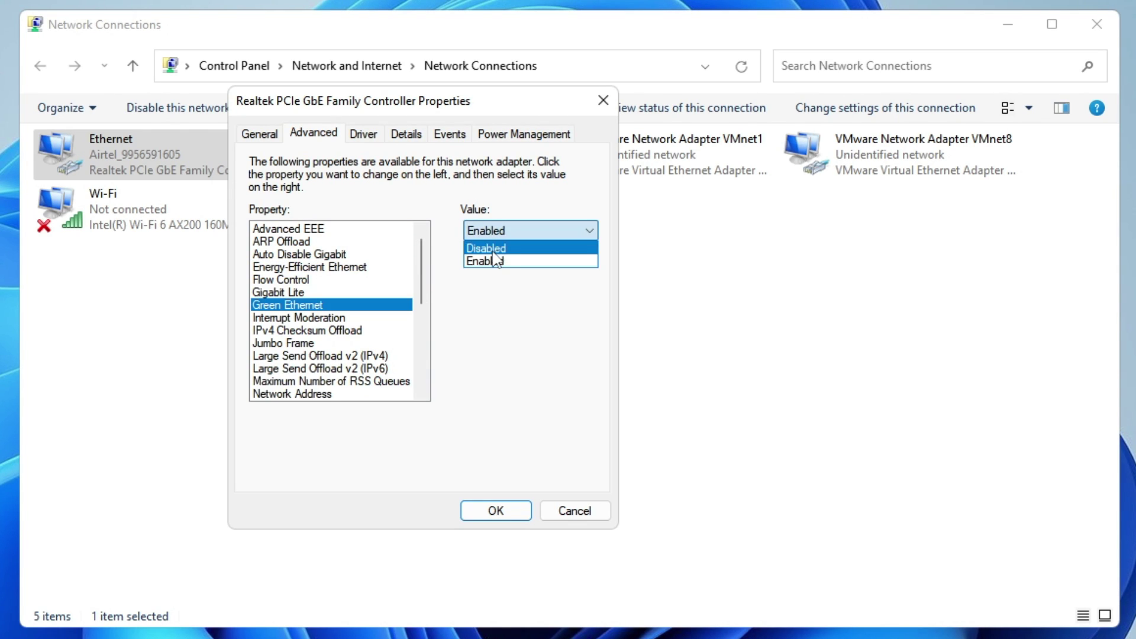
left_click(486, 248)
scroll(298, 349, "down", 2)
left_click(299, 343)
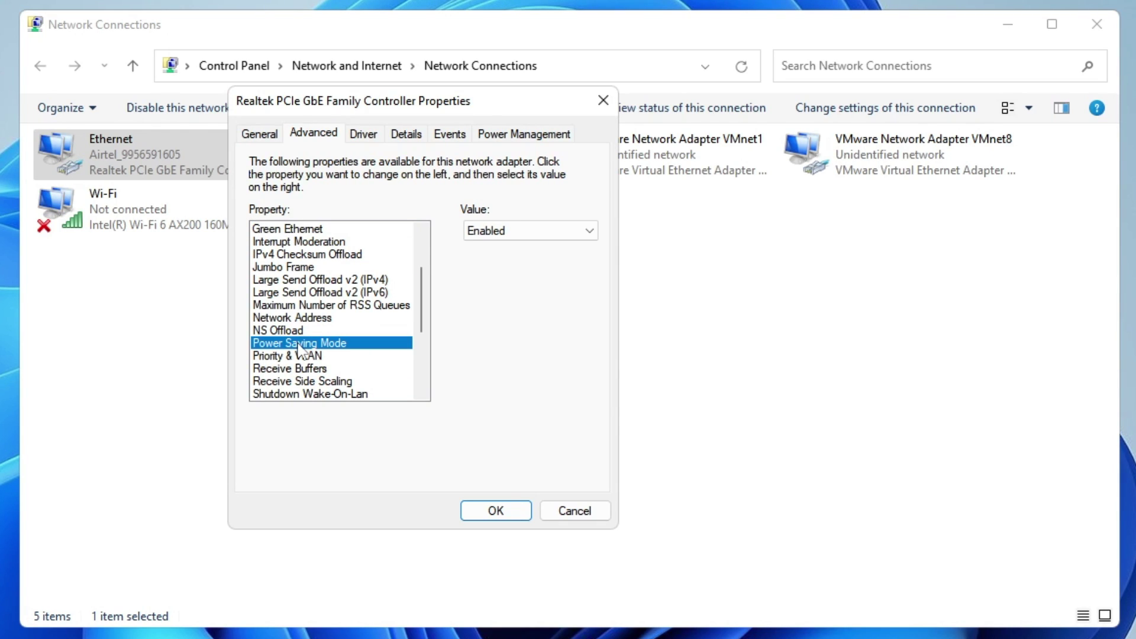
left_click(496, 233)
left_click(498, 248)
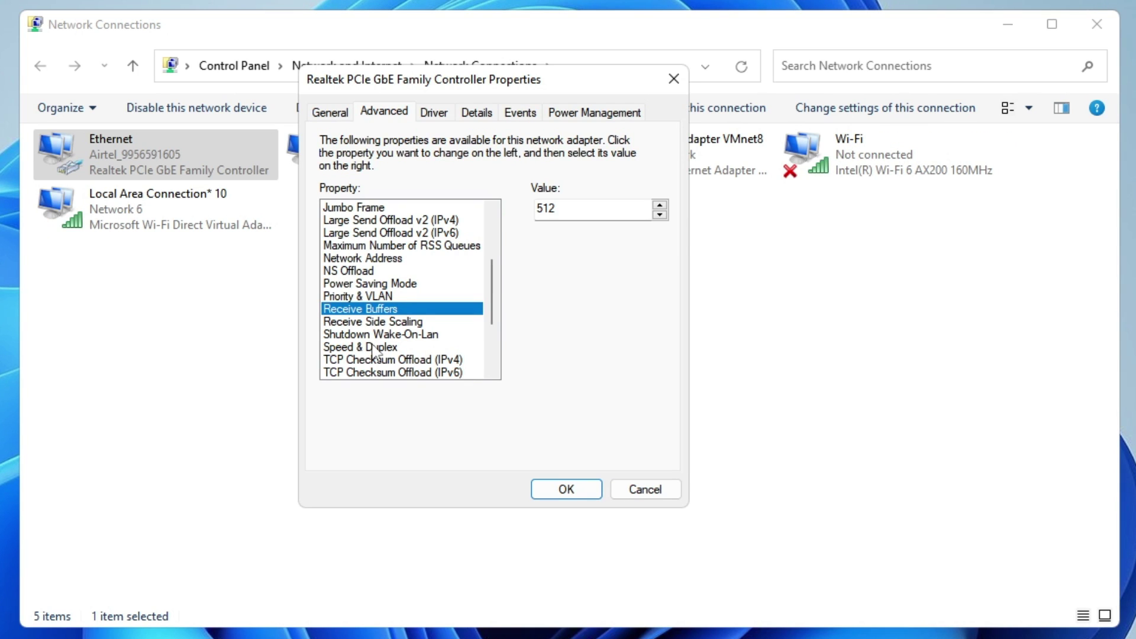
Set Speed & Duplex to 1.0 Gbps Full Duplex.
left_click(377, 346)
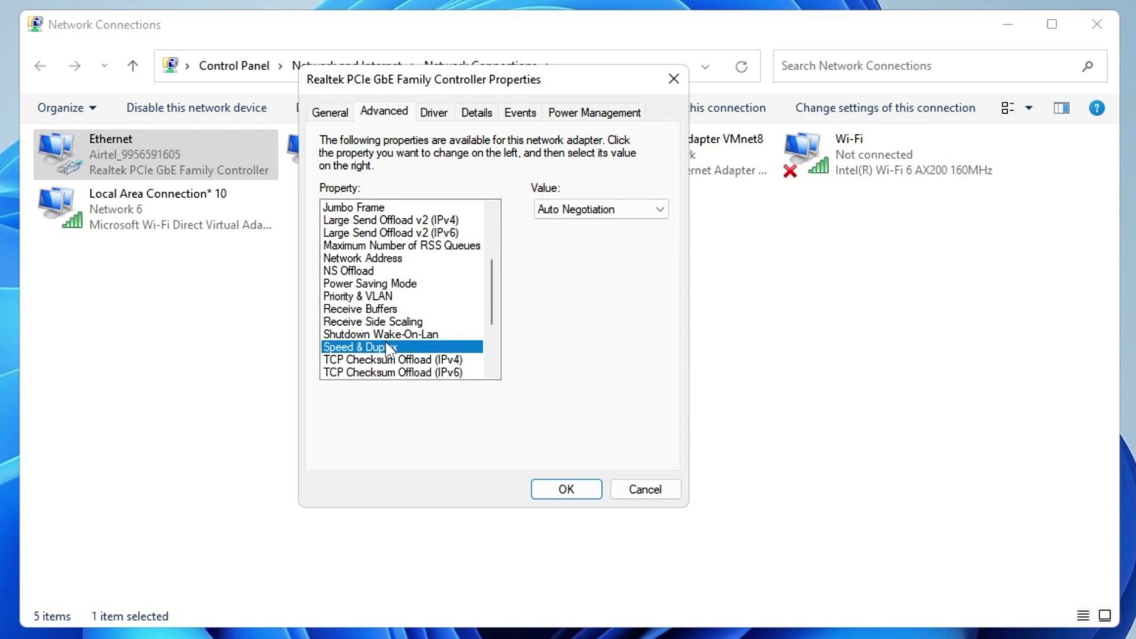
left_click(584, 211)
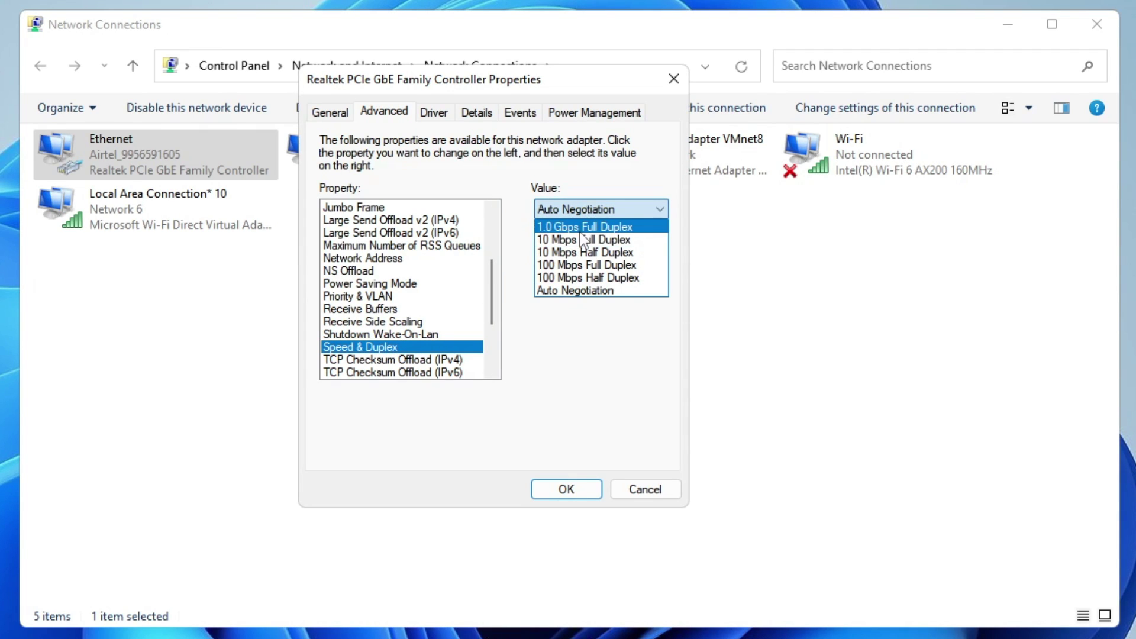
left_click(594, 229)
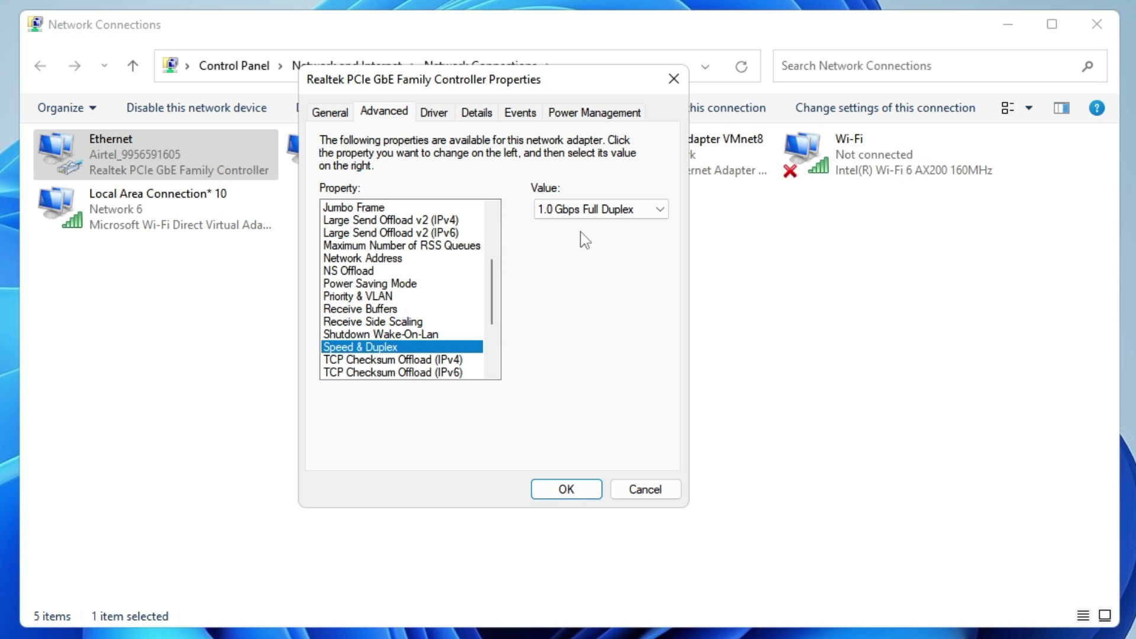
Apply the adapter settings and open the Ethernet connection's Internet Protocol Version 4 properties.
left_click(568, 490)
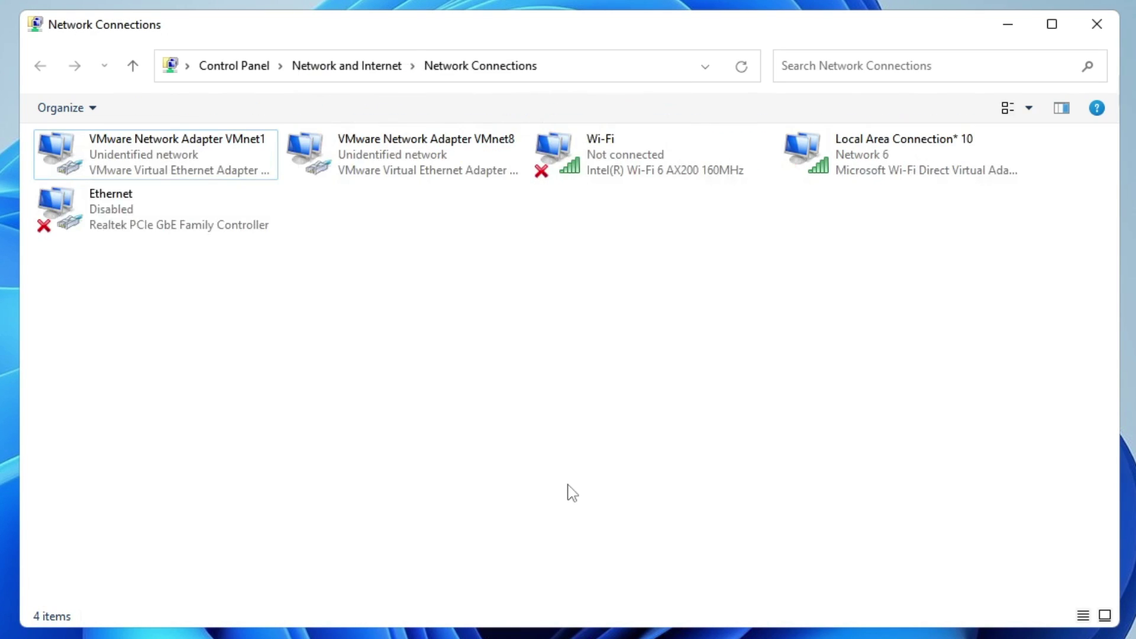
left_click(874, 159)
right_click(874, 158)
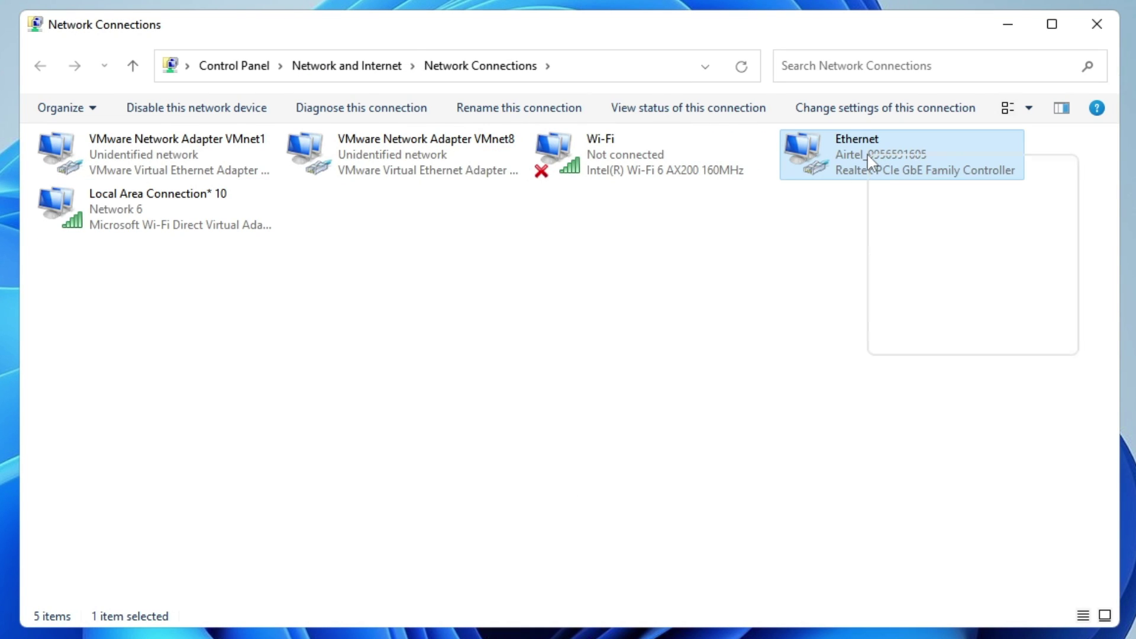
left_click(917, 341)
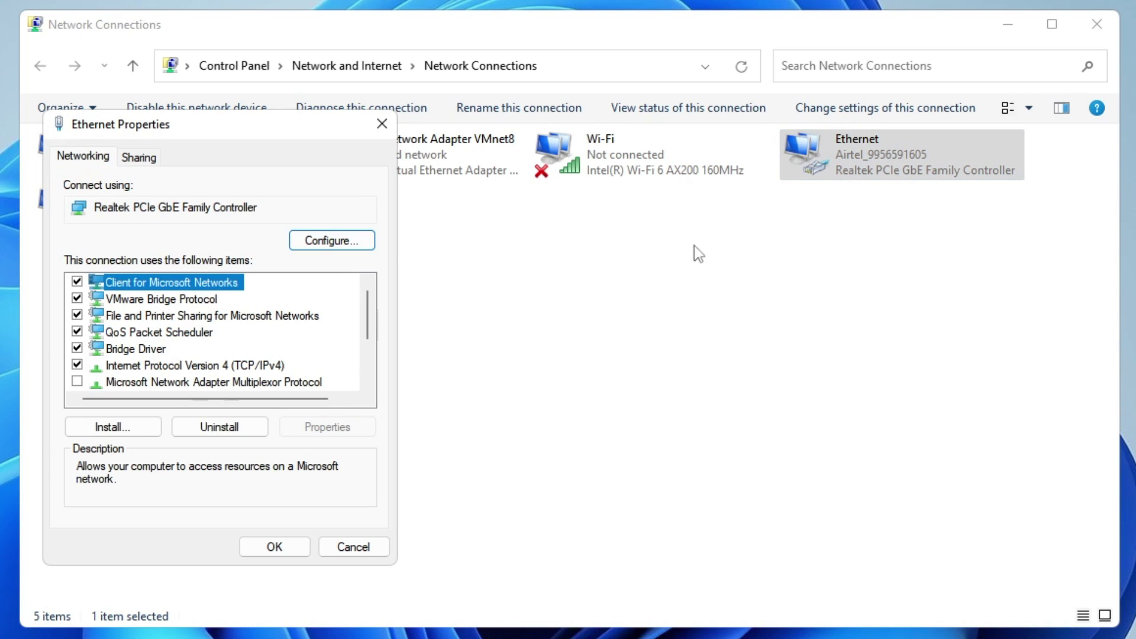
left_click_drag(219, 123, 613, 66)
left_click(595, 310)
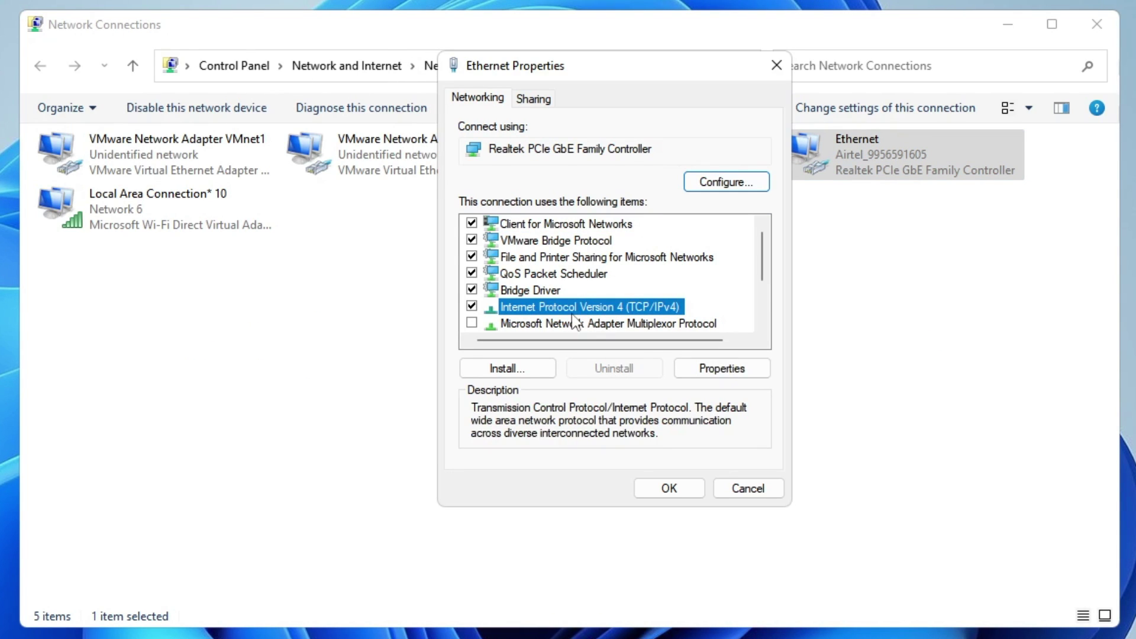
double_click(587, 312)
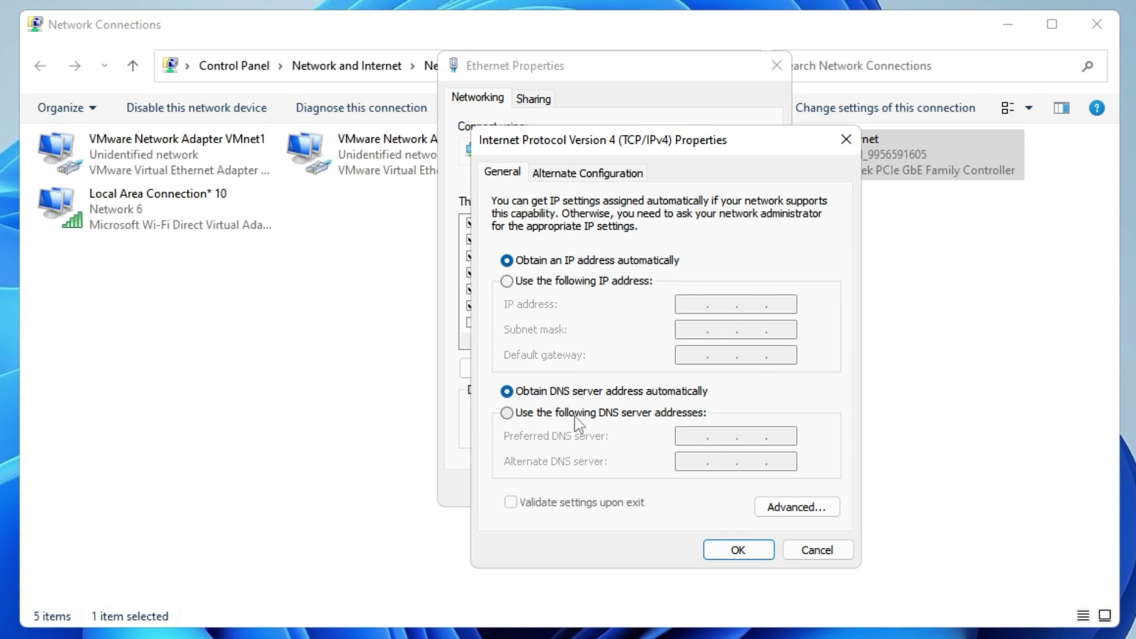
Set preferred DNS 1.1.1.1 and alternate DNS 1.0.0.1, and save.
left_click(609, 417)
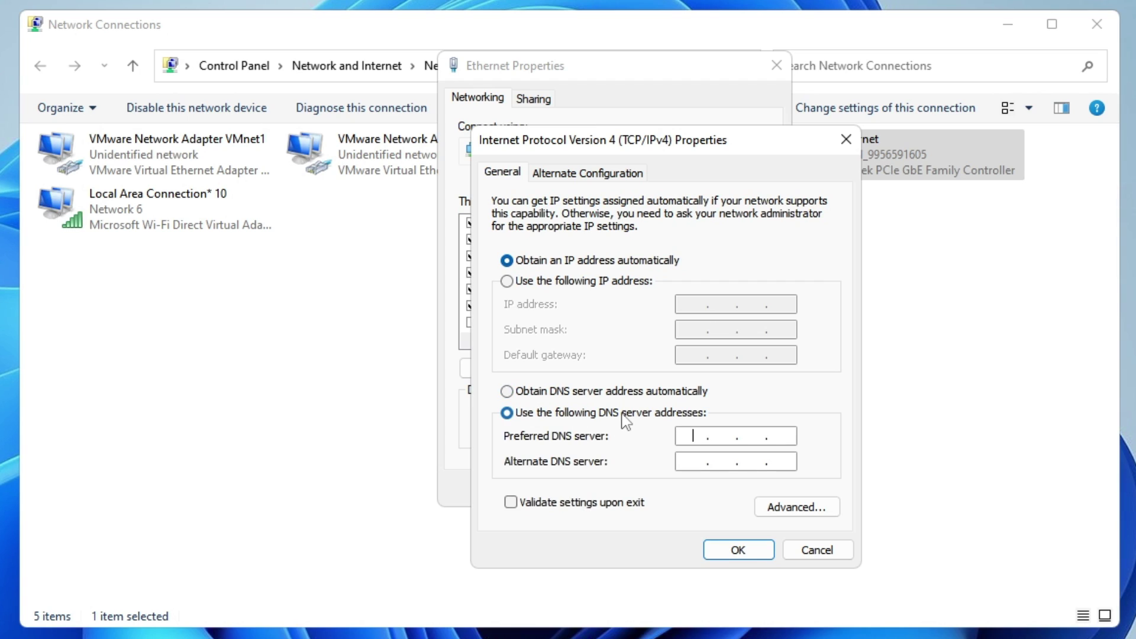
left_click(706, 432)
type("1.1.1.1")
left_click(697, 461)
type("1.0.0.1")
left_click(737, 550)
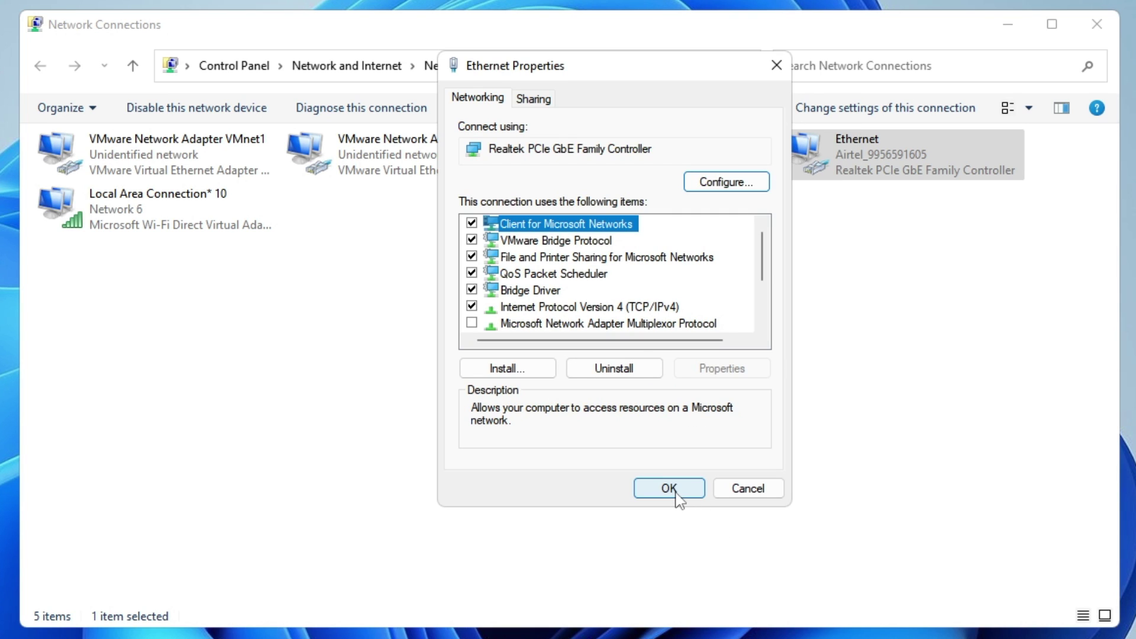
Confirm the Ethernet properties, close Network Connections, and launch Device Manager from the Start menu.
left_click(669, 488)
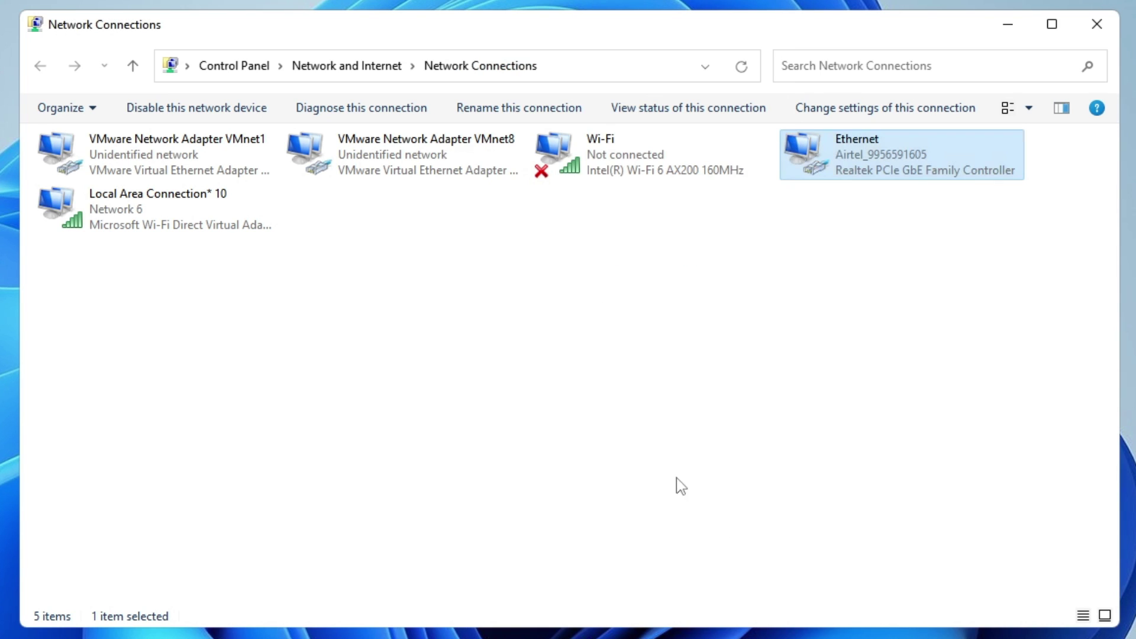
left_click(1094, 27)
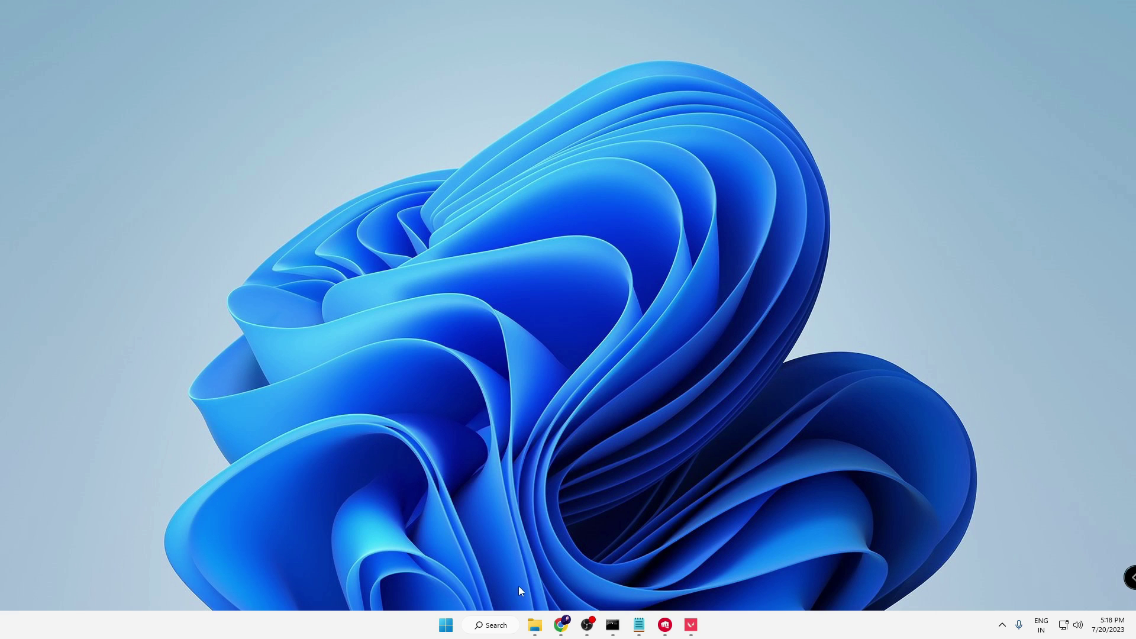
right_click(445, 624)
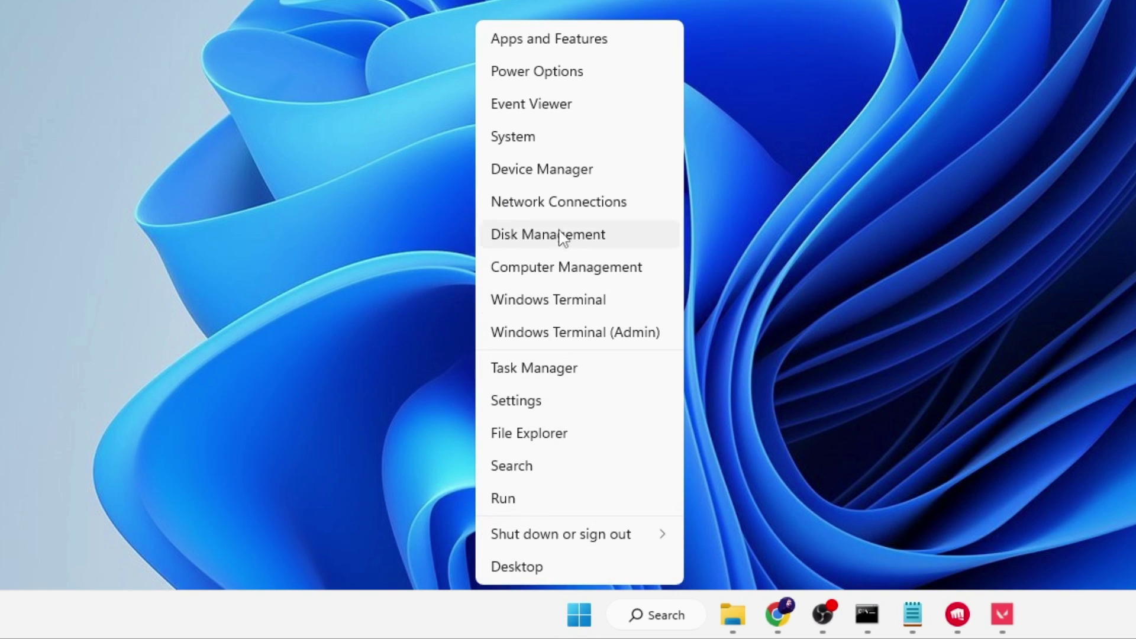
left_click(561, 171)
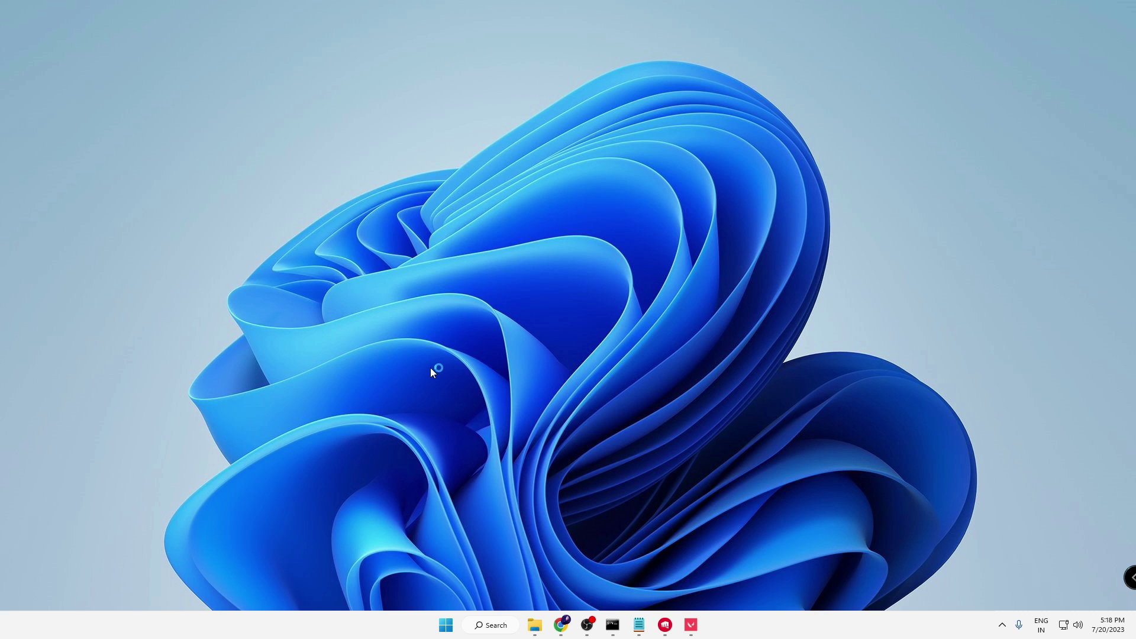
Open the Update driver wizard for AMD Radeon(TM) Graphics, then cancel without updating.
left_click_drag(322, 40, 646, 157)
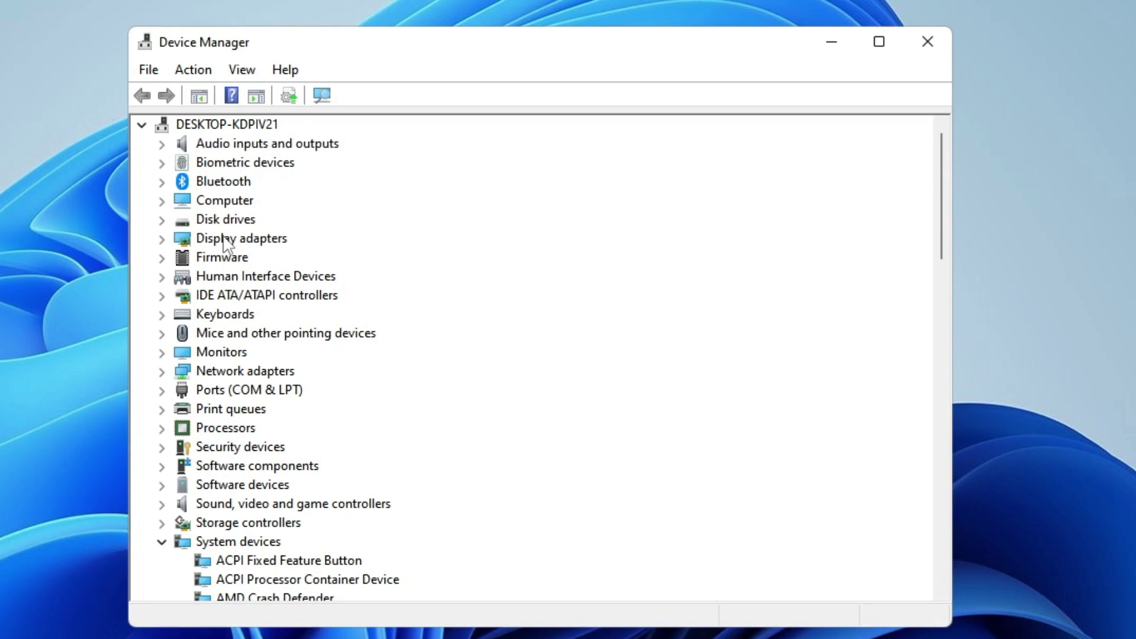
double_click(255, 239)
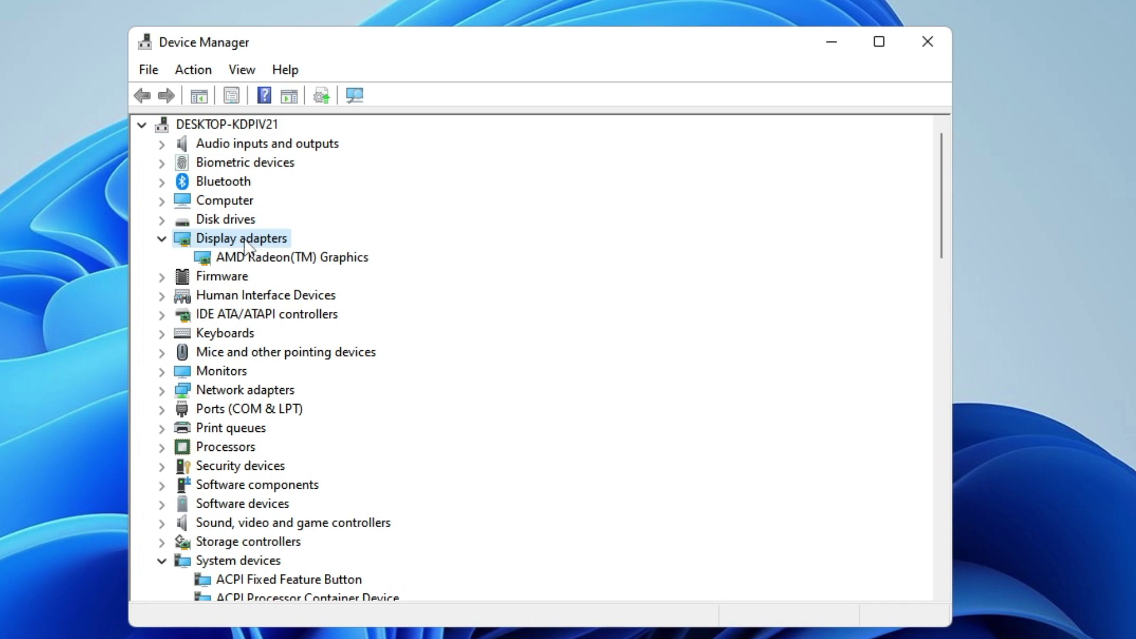
left_click(239, 260)
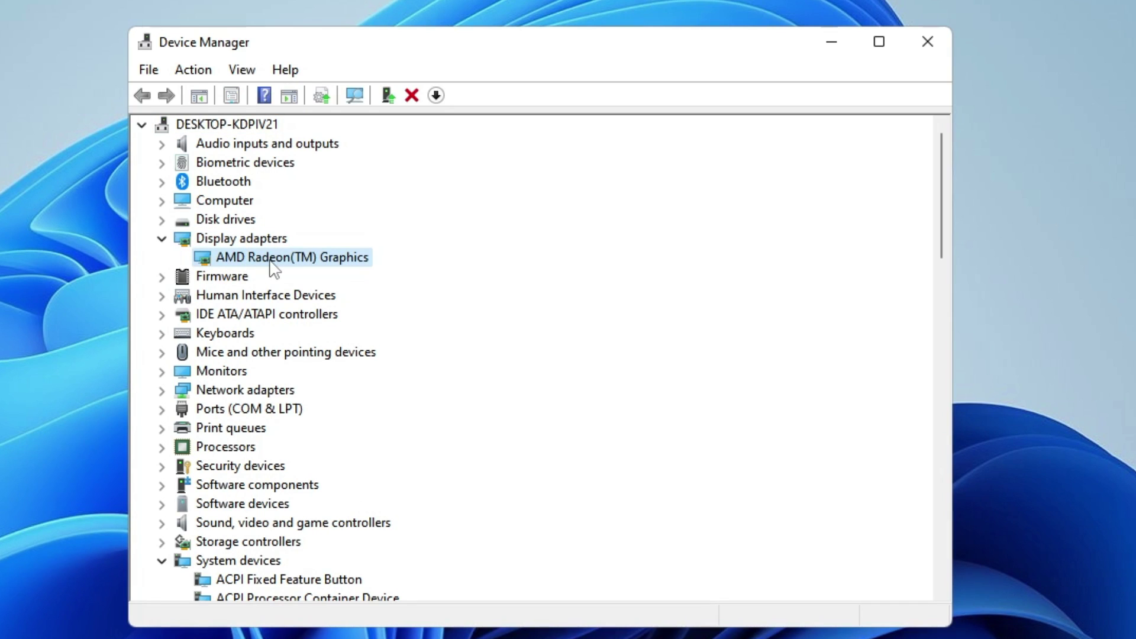
right_click(271, 261)
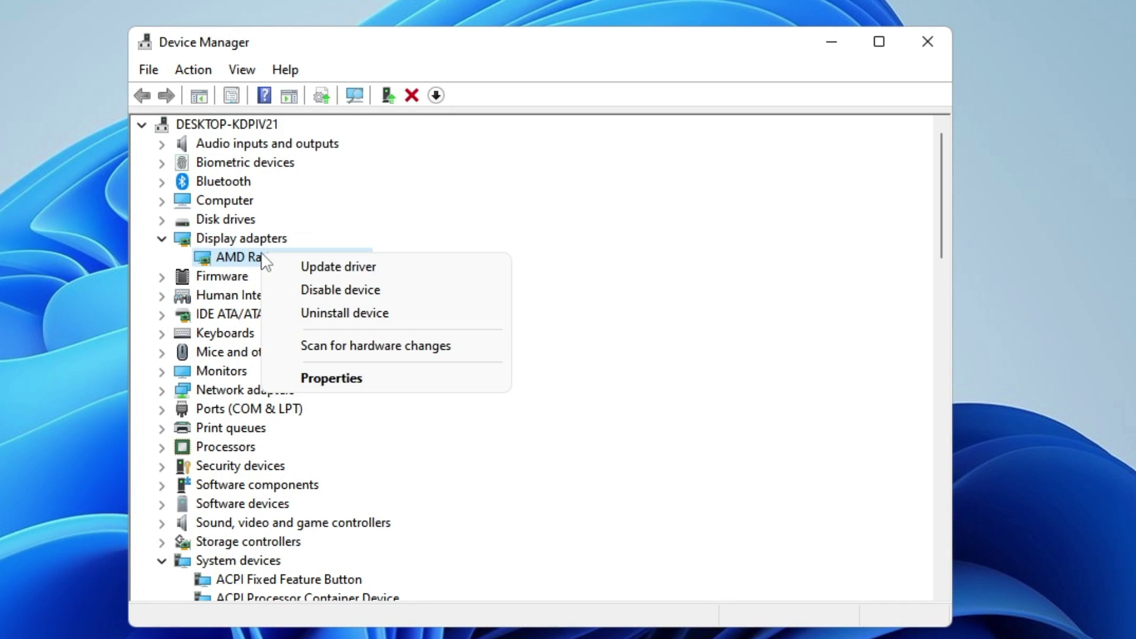
left_click(307, 260)
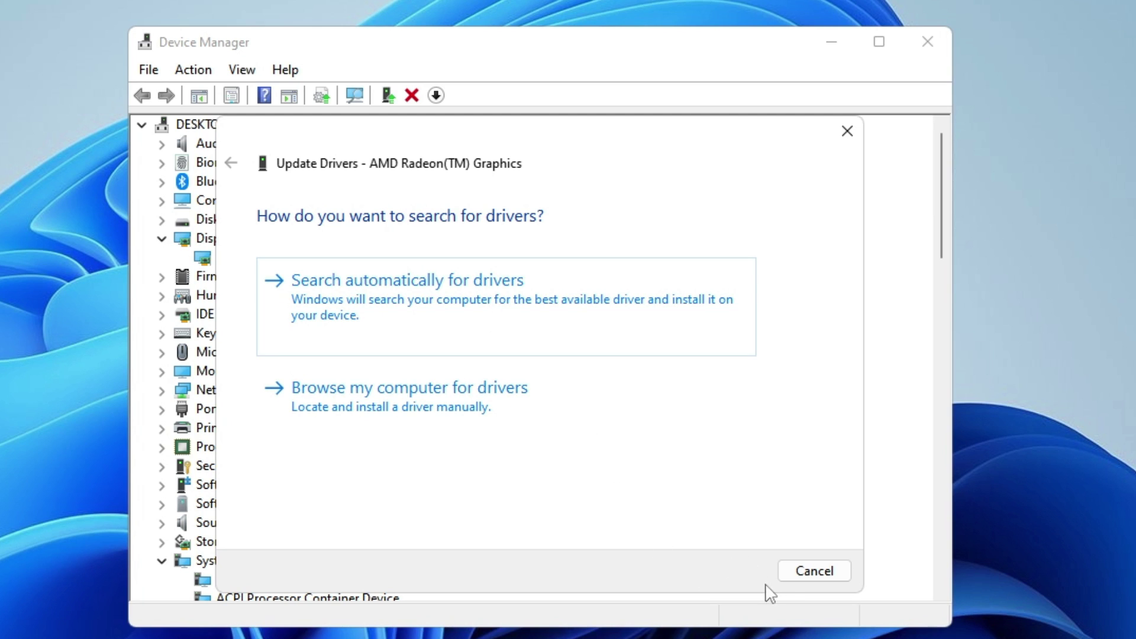
left_click(793, 575)
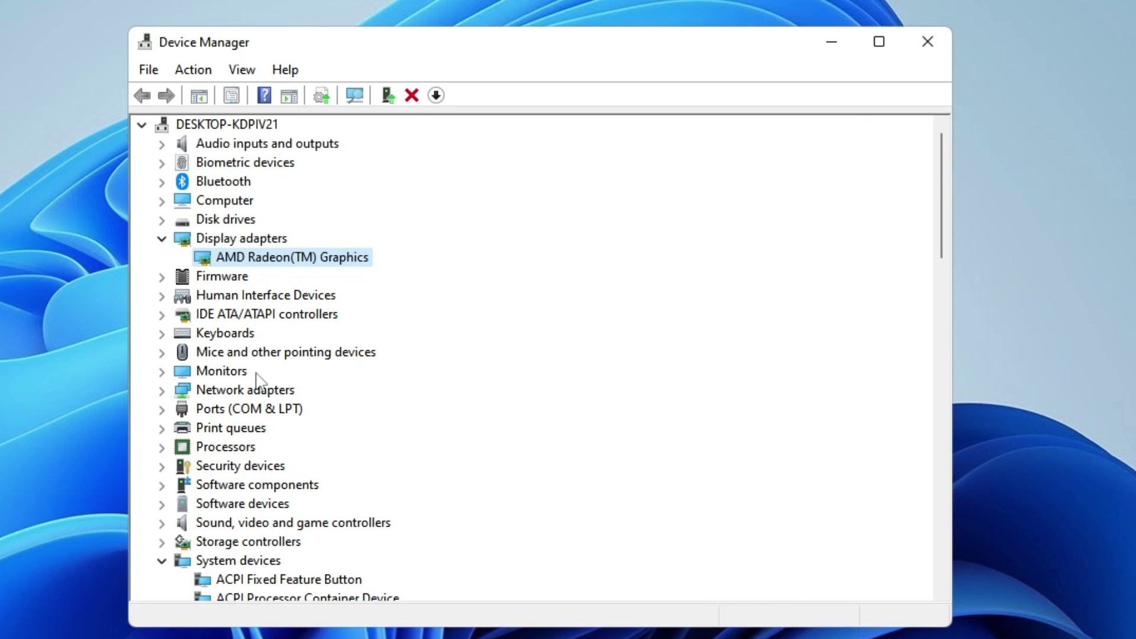
Start the Update driver wizard for the Realtek PCIe GbE Family Controller under Network adapters.
scroll(260, 381, "down", 1)
double_click(236, 334)
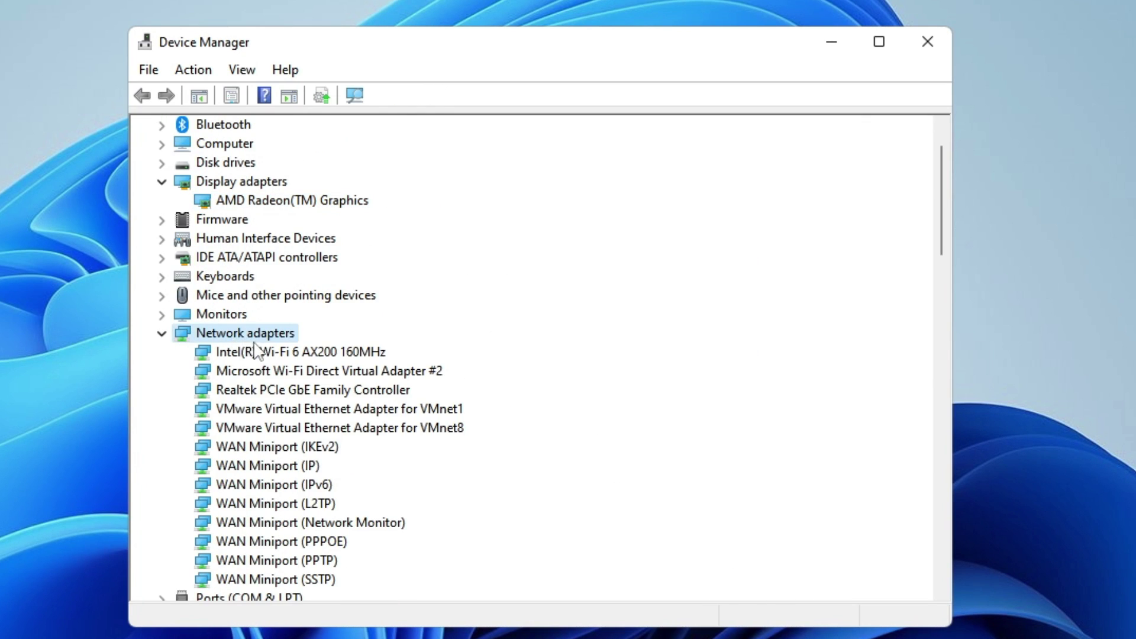
scroll(255, 352, "down", 1)
left_click(265, 318)
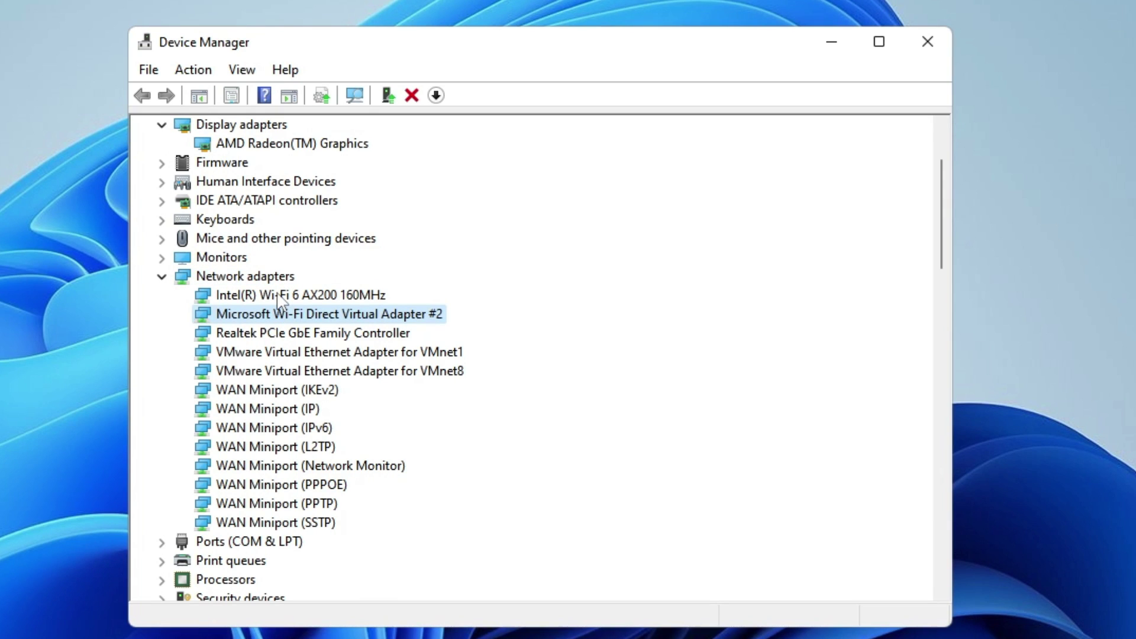
left_click(278, 298)
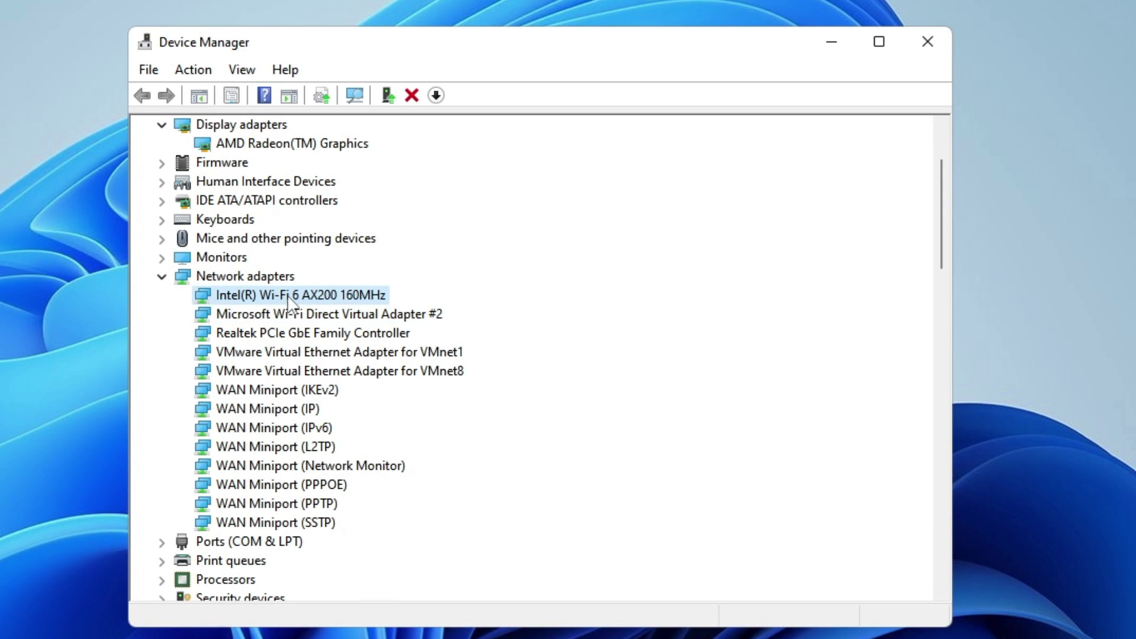
left_click(278, 336)
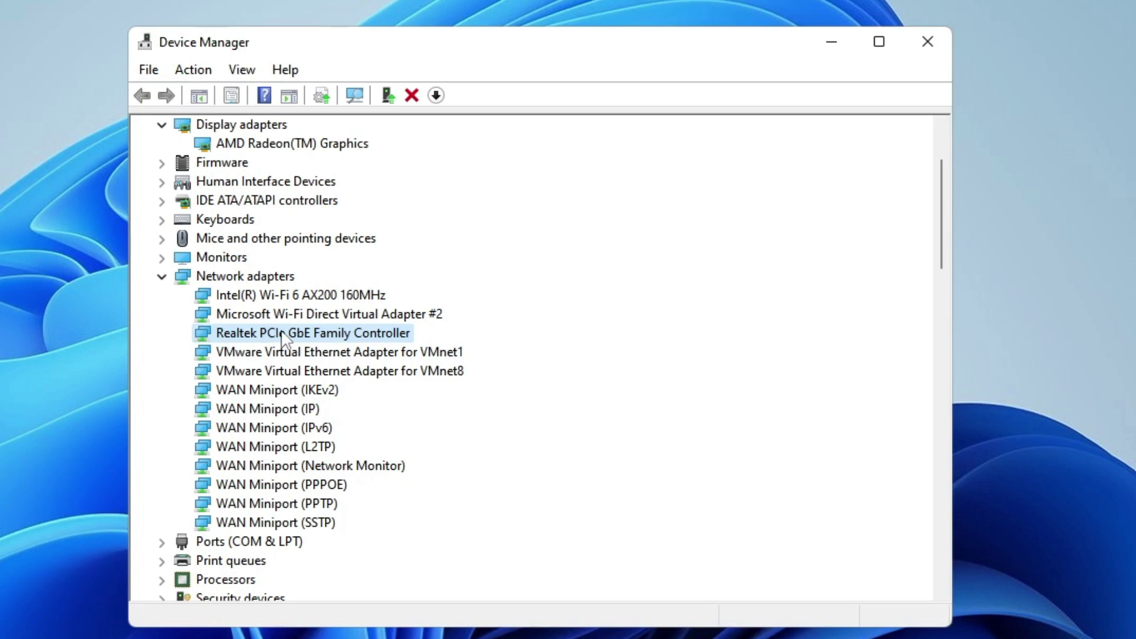
right_click(299, 333)
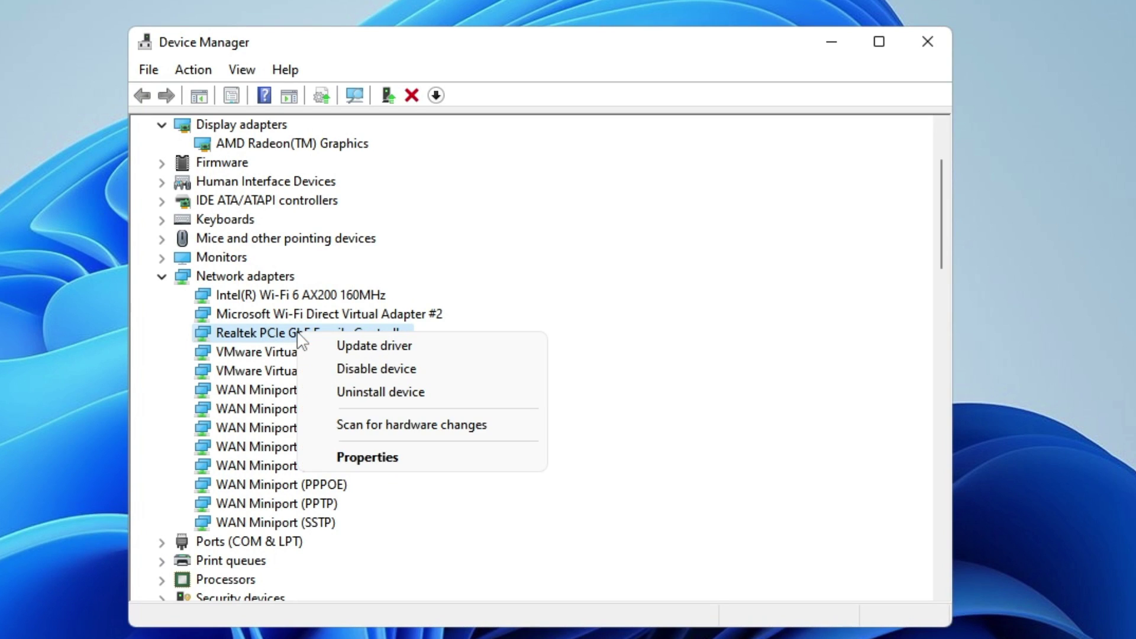
left_click(329, 346)
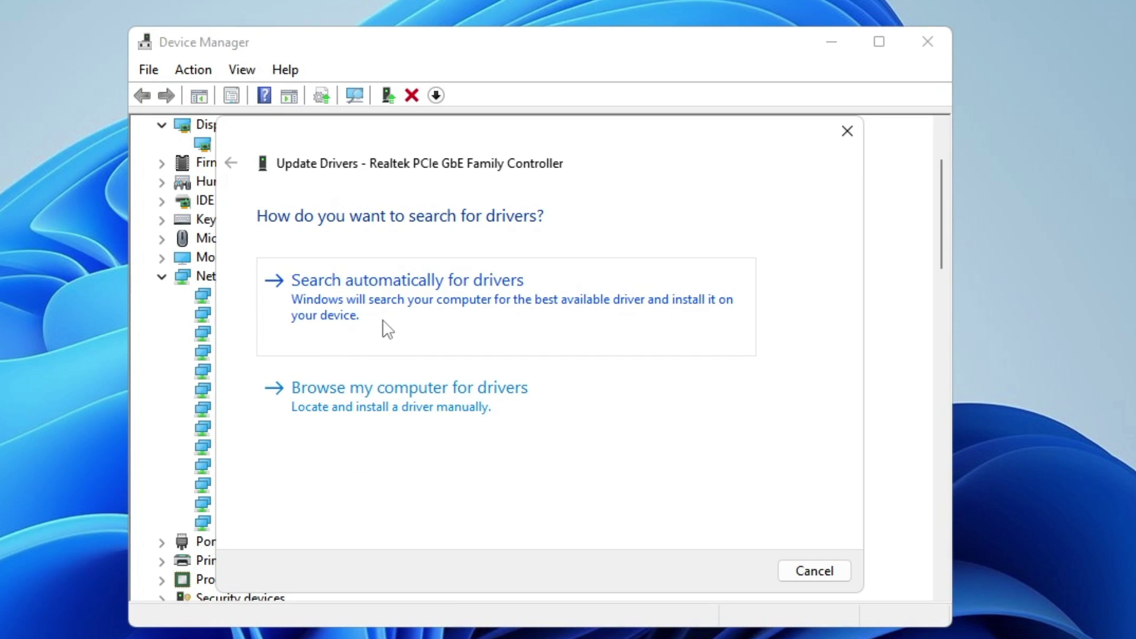